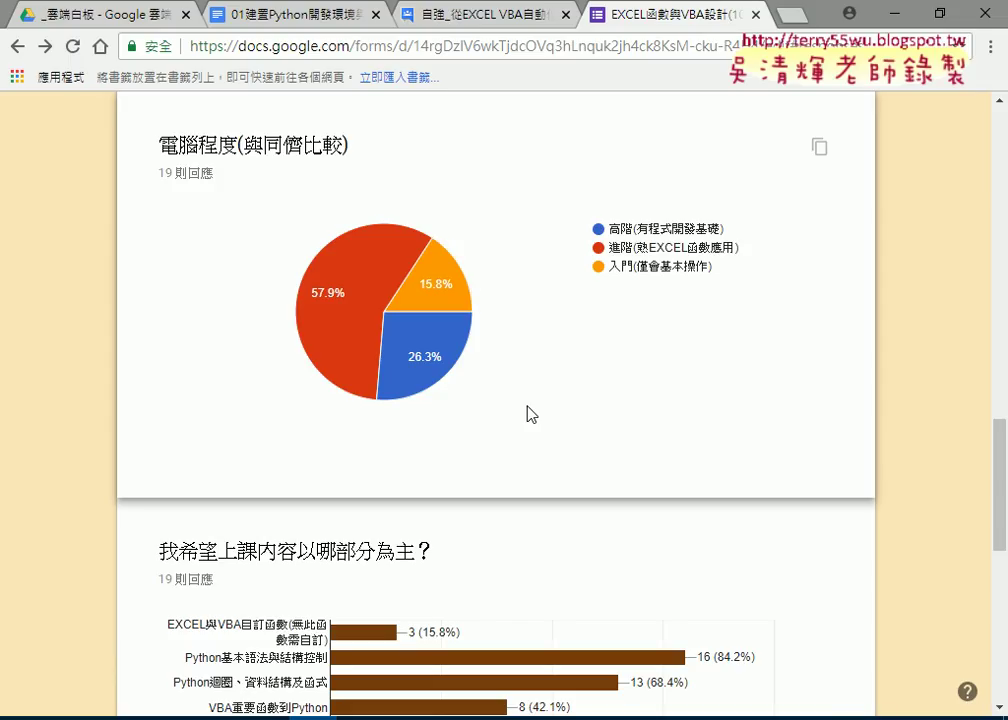
- Scroll to the 我希望上課內容以哪部分為主？ chart, led by Python網頁資料擷取與分析 at 17 of 19
mouse_move(321, 356)
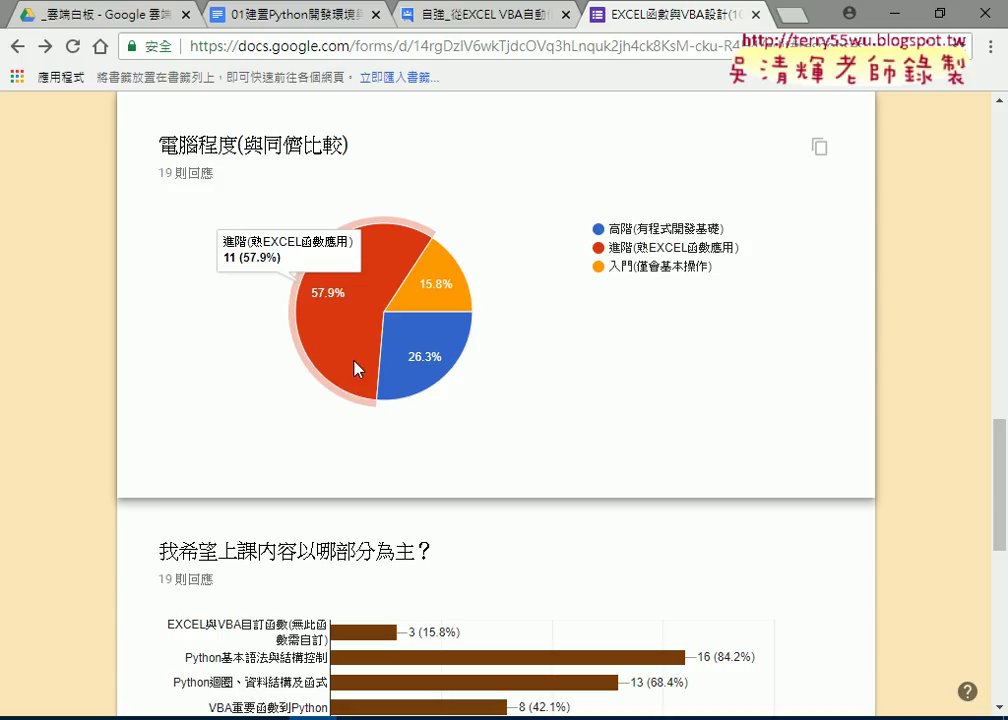
mouse_move(438, 388)
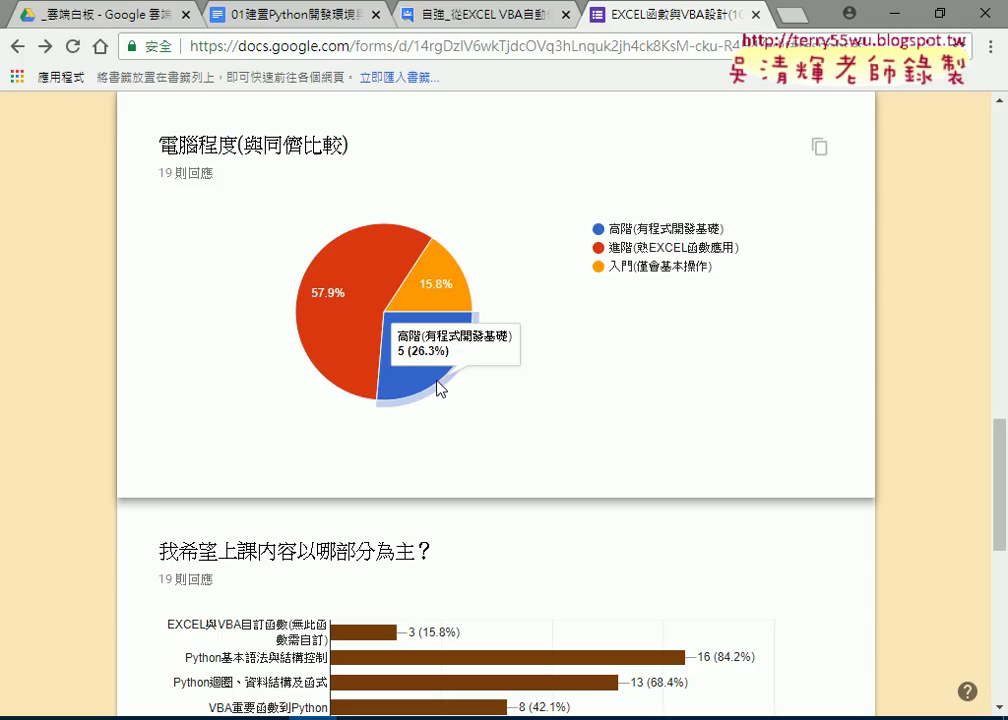
mouse_move(460, 258)
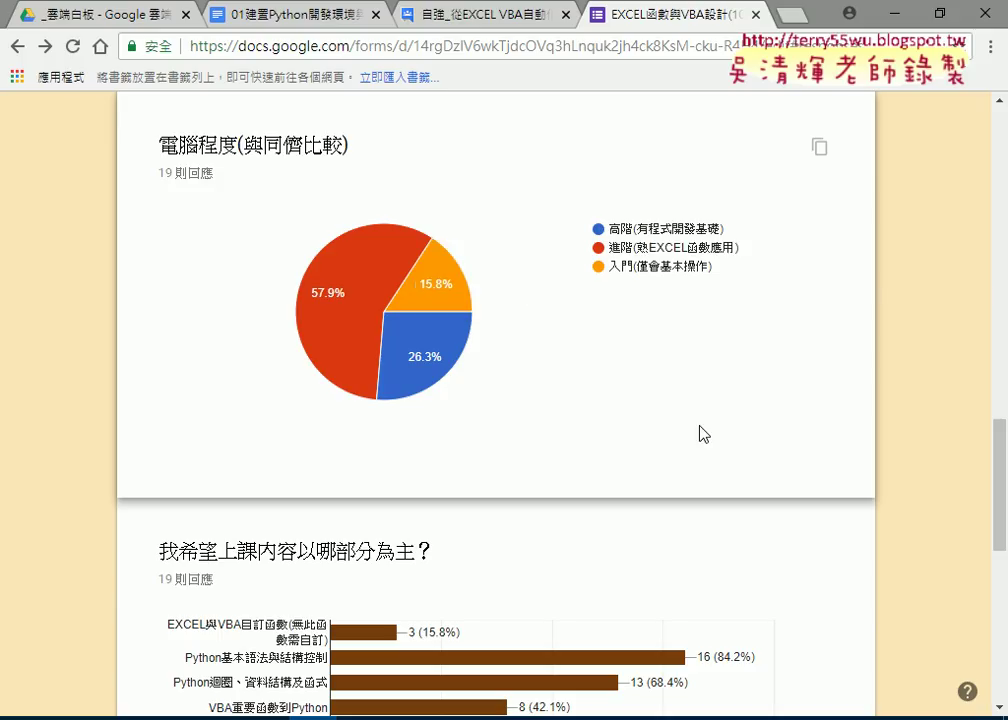
scroll(783, 470, "down", 3)
scroll(793, 472, "down", 1)
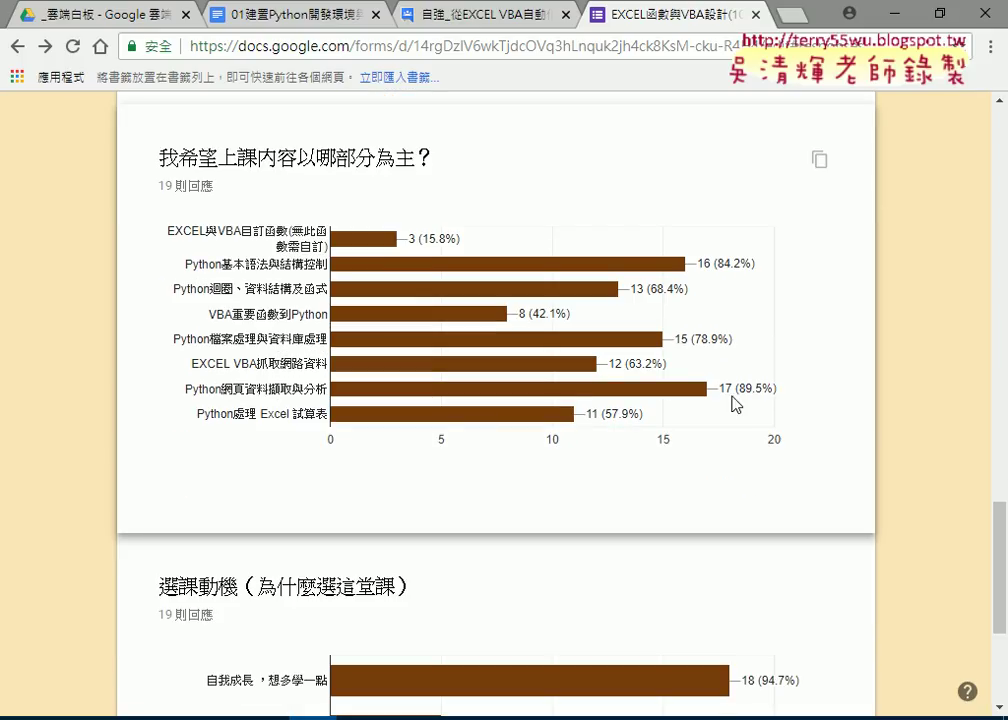
mouse_move(695, 397)
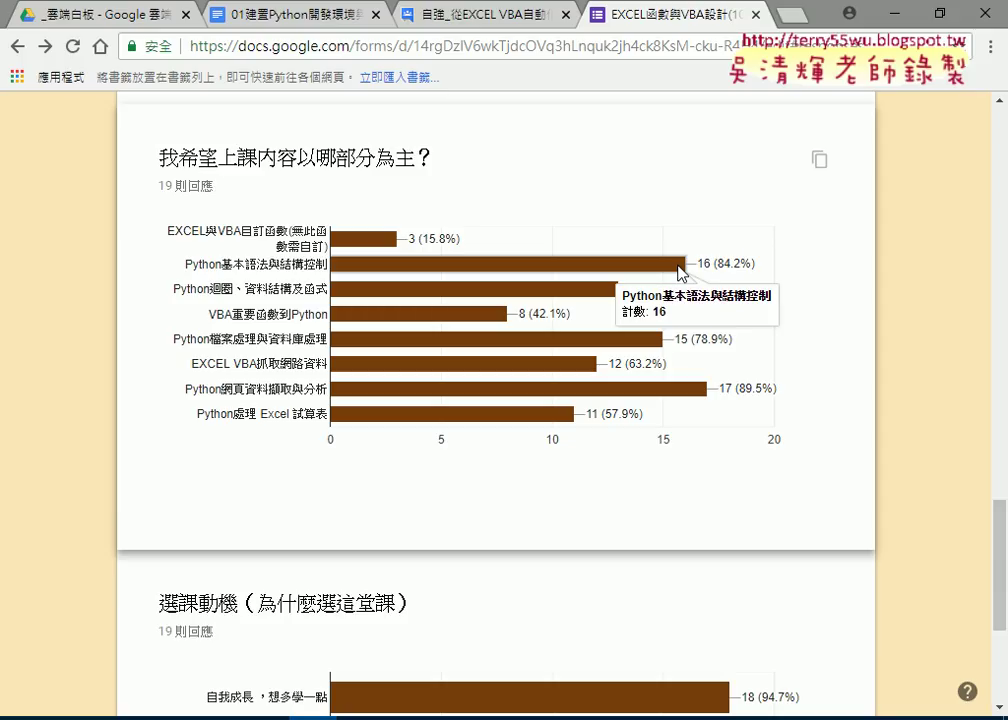
mouse_move(656, 345)
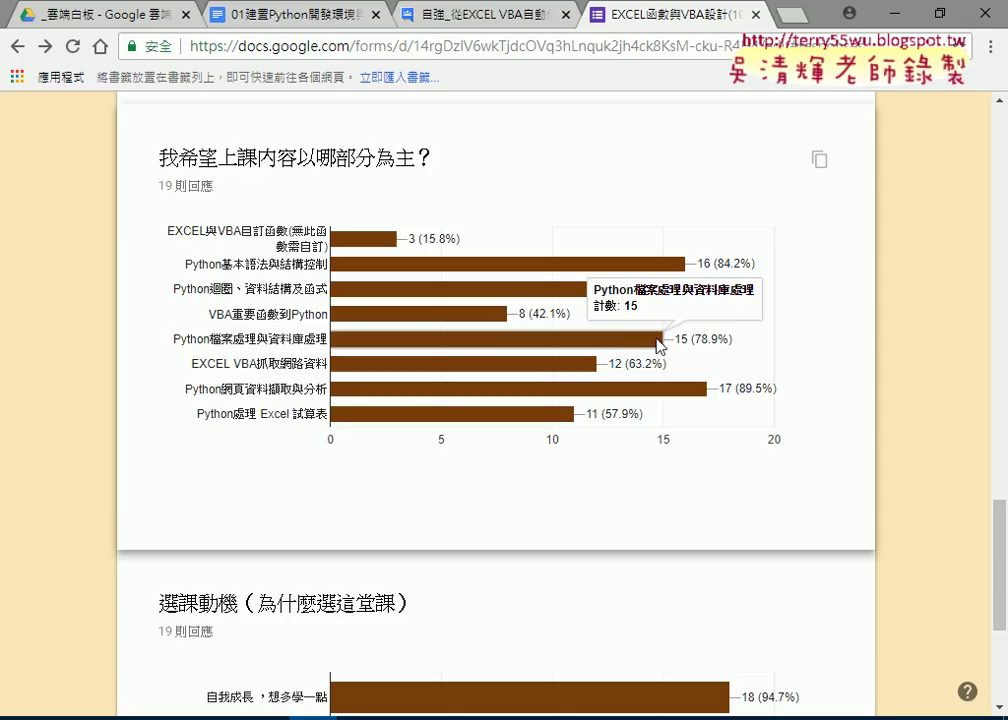
mouse_move(596, 370)
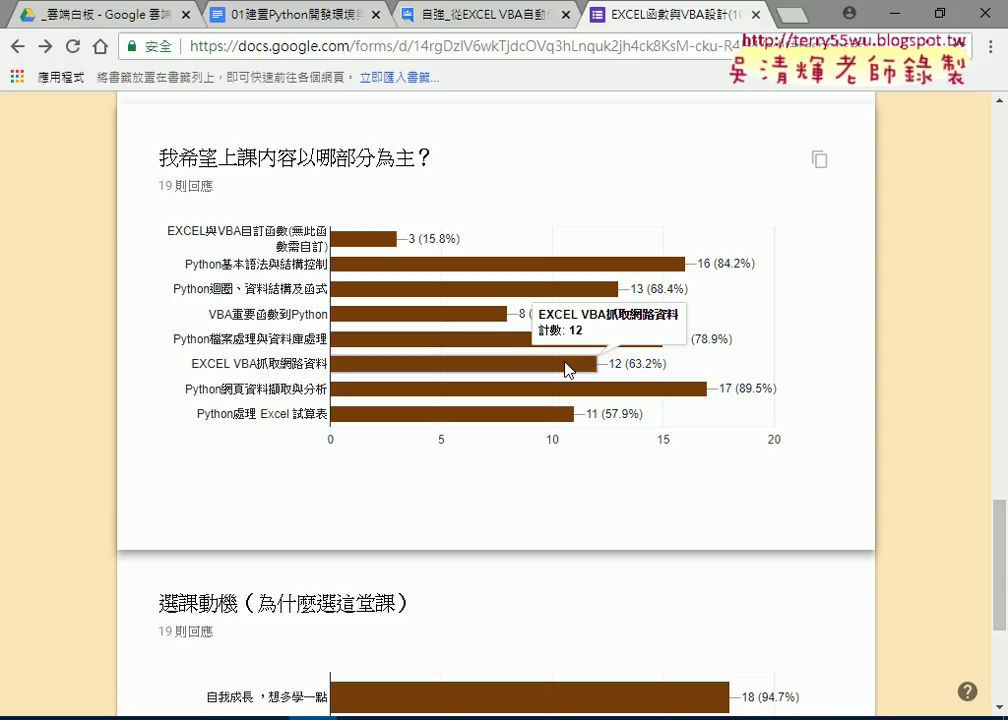
- Review the 選課動機 chart, topped by 自我成長，想多學一點 at 18 of 19 responses
scroll(568, 370, "down", 3)
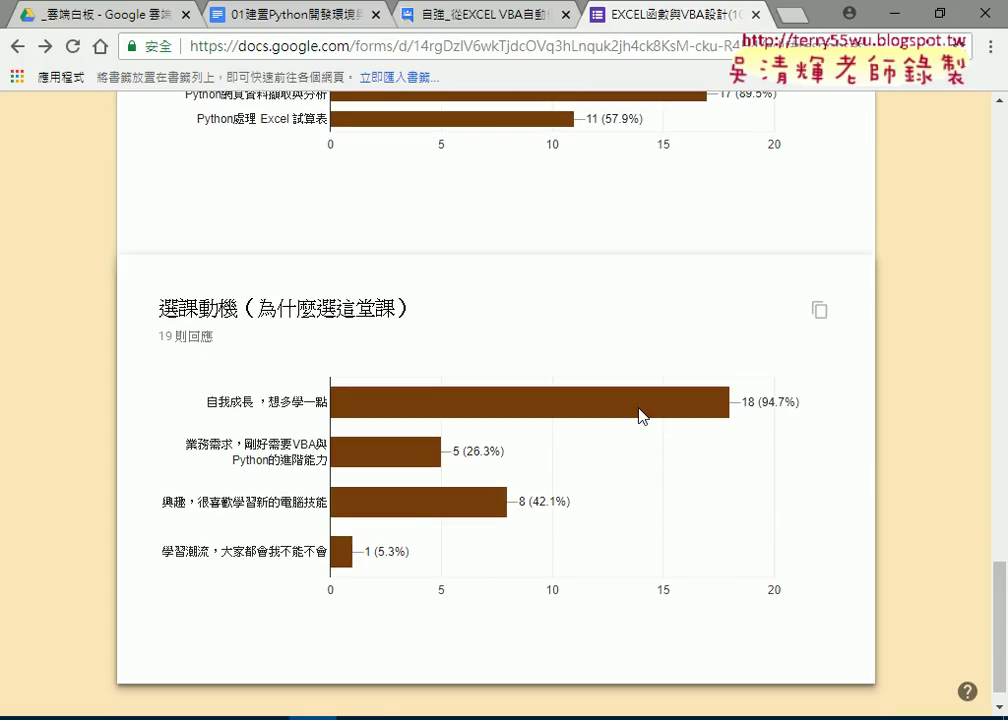
mouse_move(480, 520)
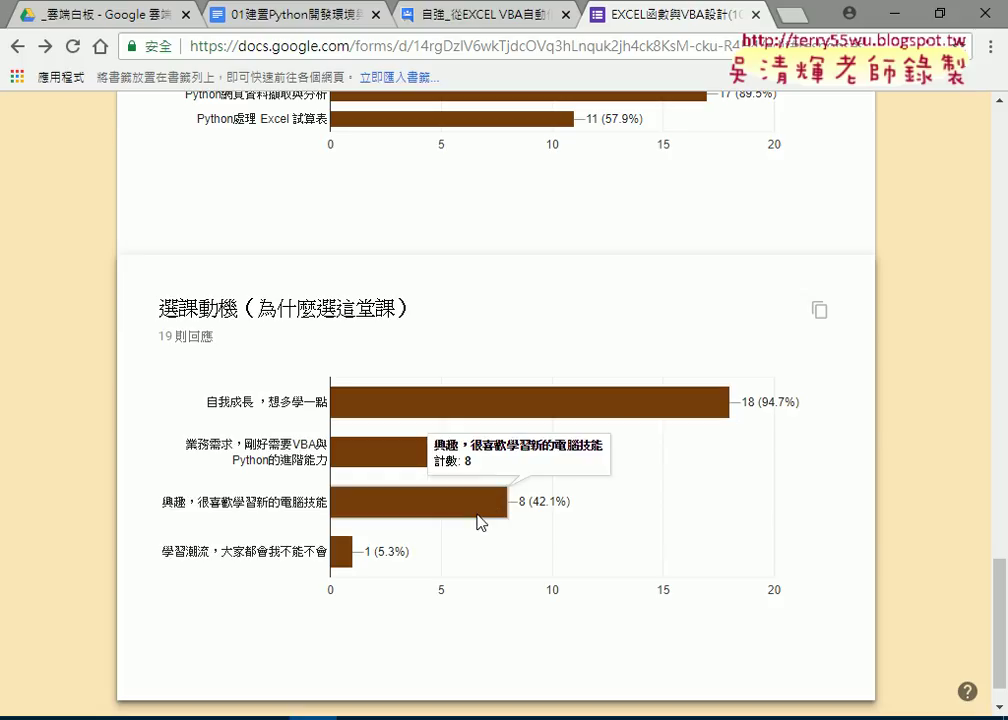
mouse_move(408, 470)
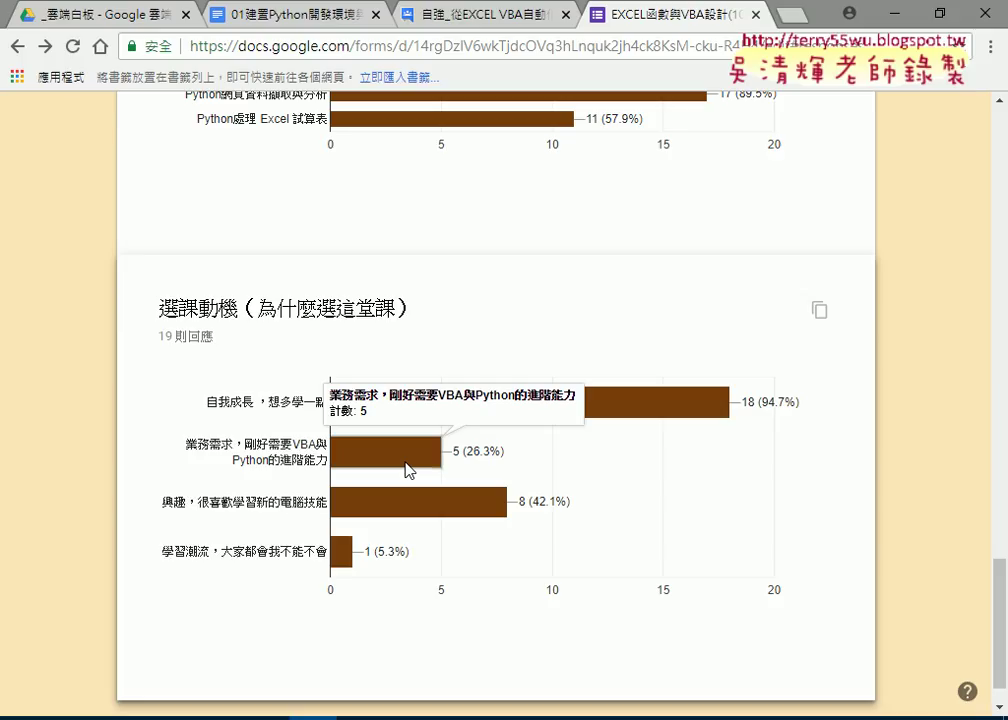
scroll(408, 470, "up", 1)
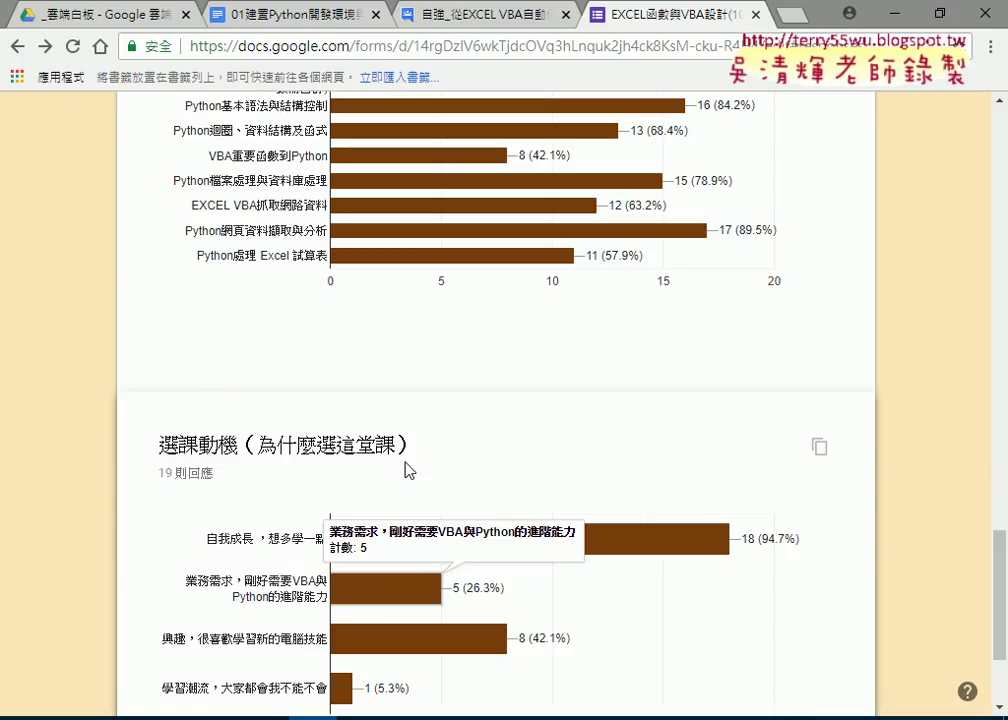
scroll(408, 470, "up", 5)
mouse_move(428, 277)
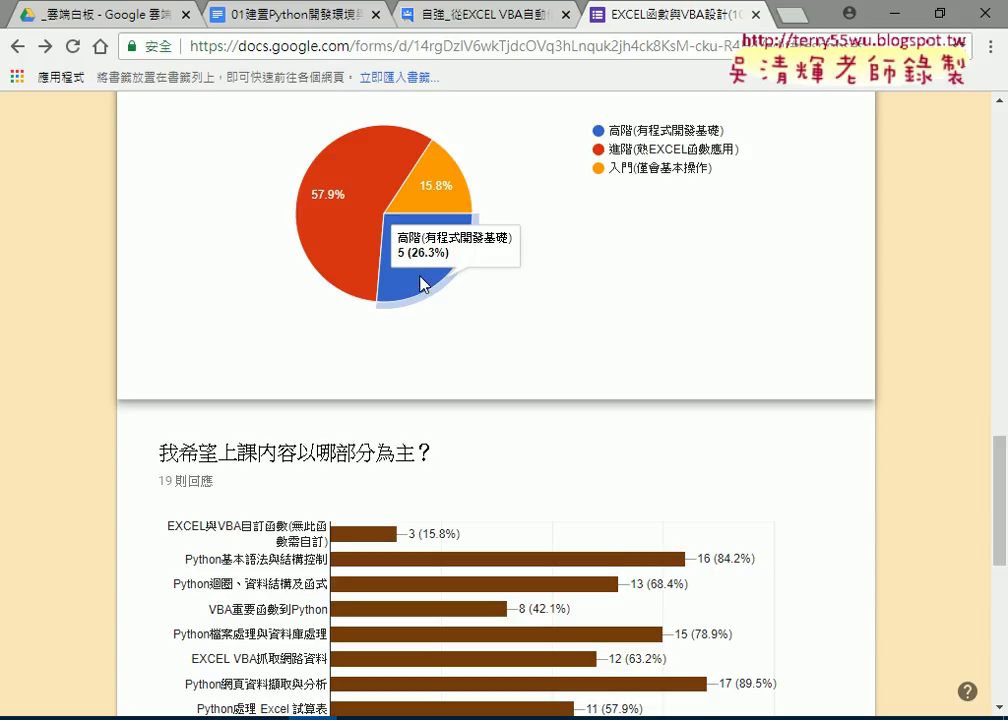
scroll(702, 440, "down", 3)
scroll(754, 447, "down", 3)
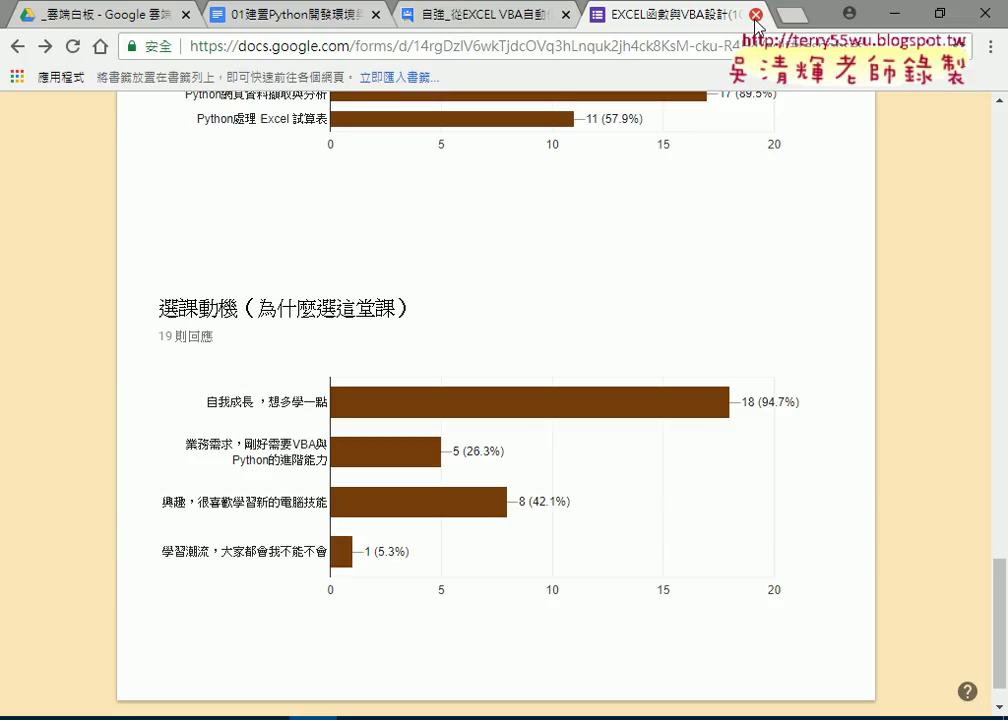
- Close the survey responses and discussion forum pages and return to Google Drive
left_click(756, 17)
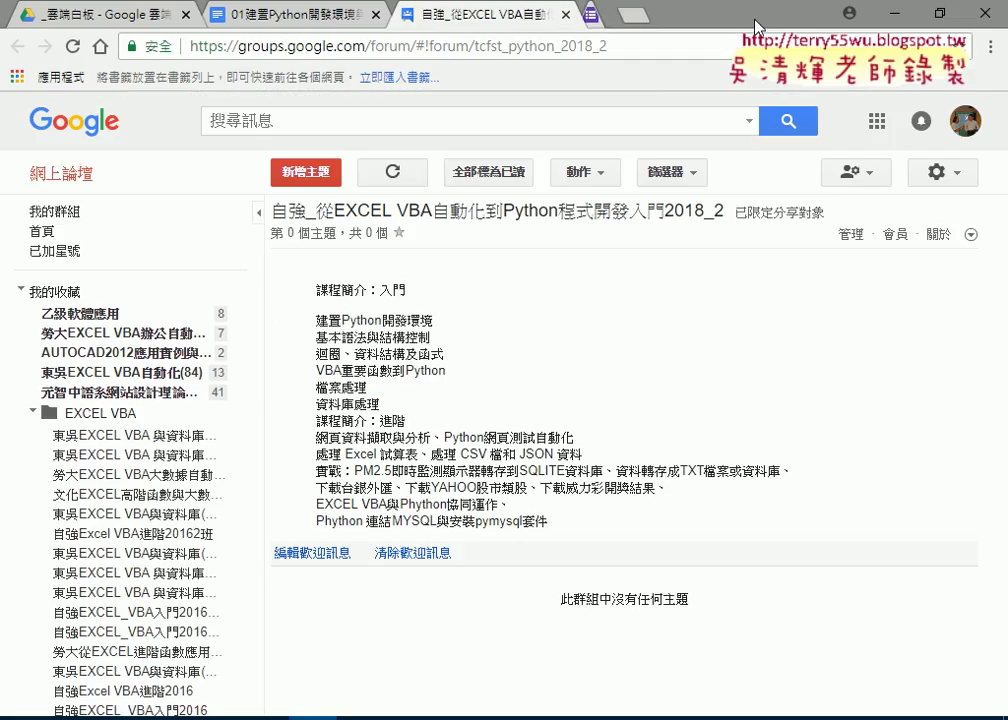
left_click(566, 15)
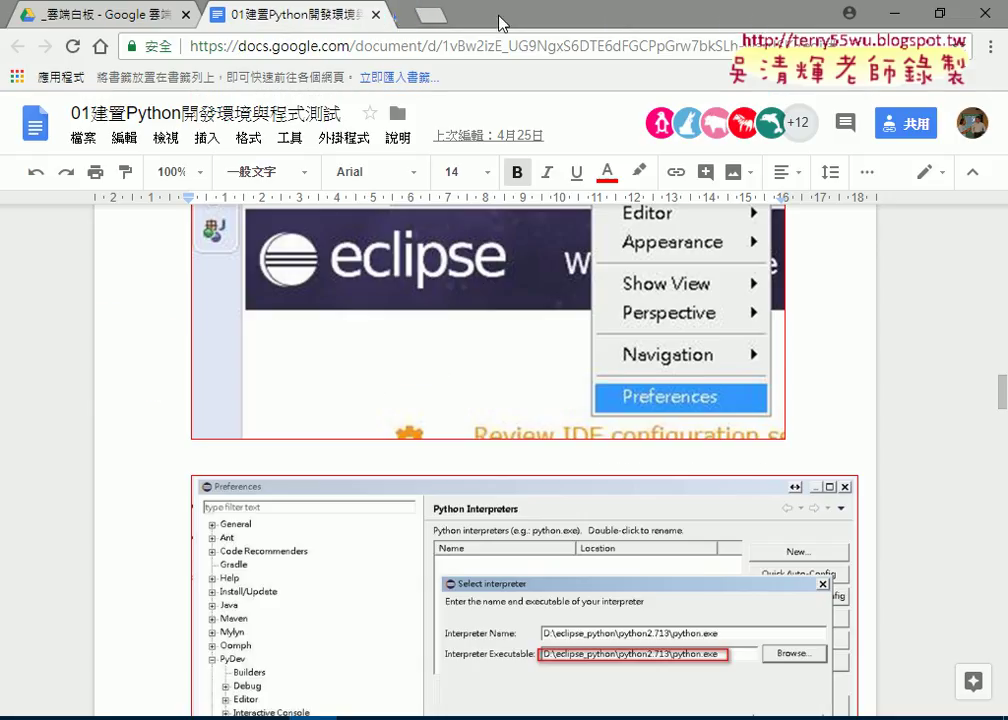
left_click(52, 14)
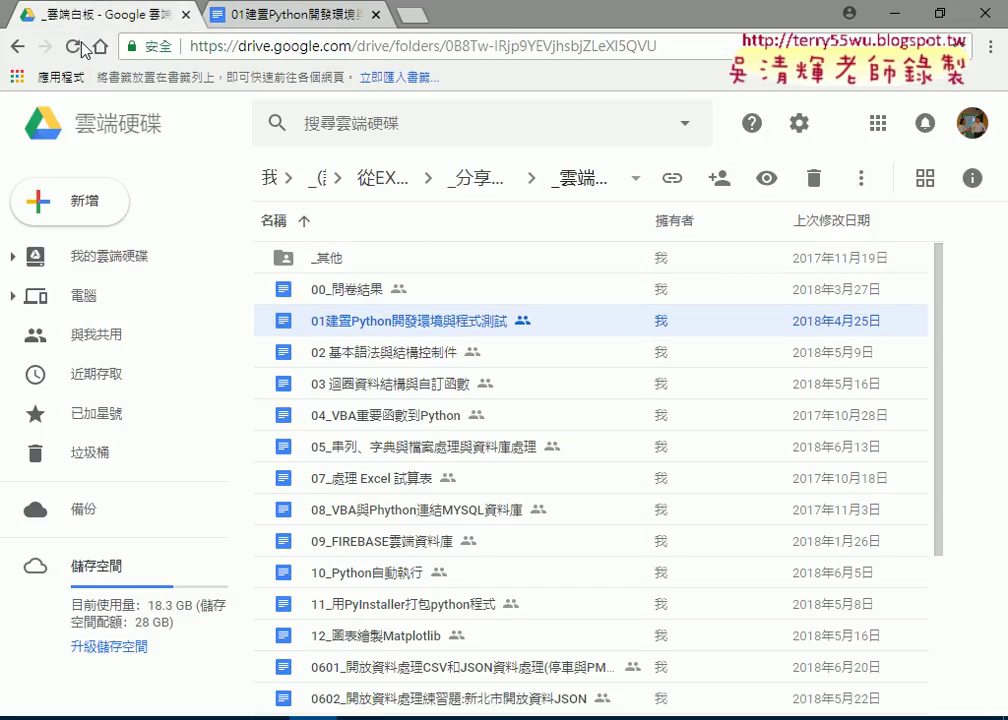
- Look over the _雲端白板 course documents, then open the 01_安裝環境 folder
left_click(492, 190)
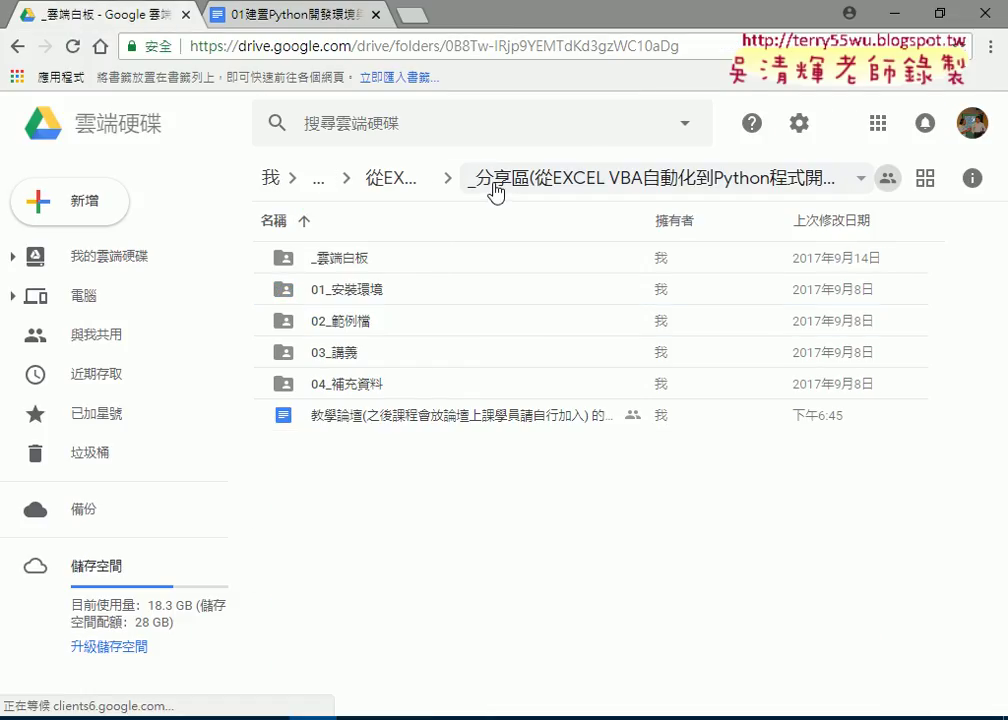
double_click(360, 259)
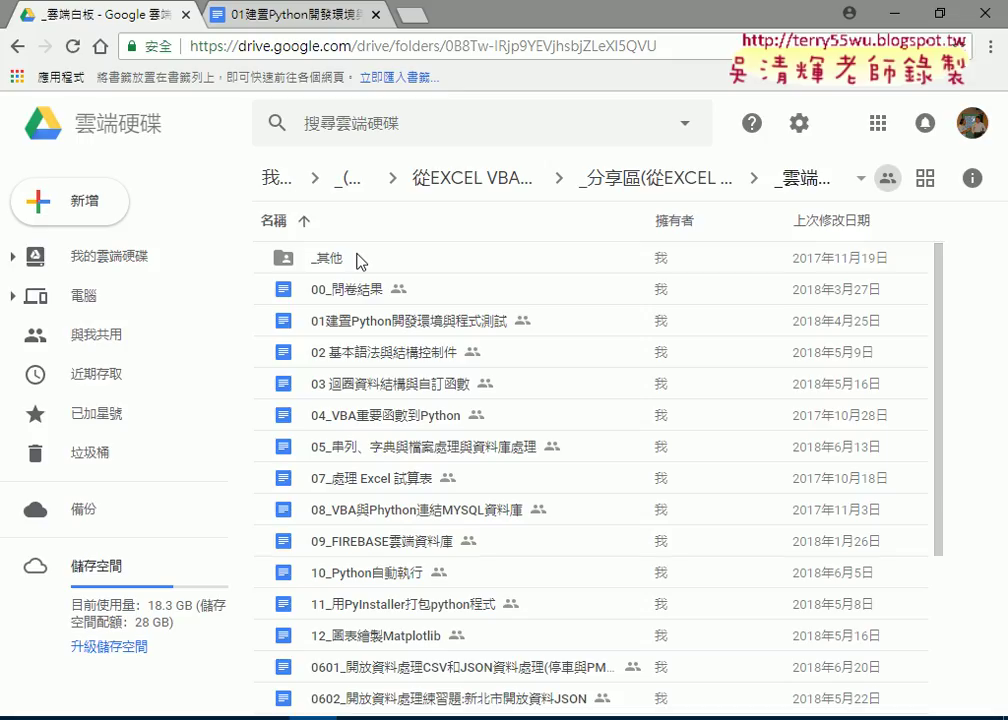
left_click(411, 328)
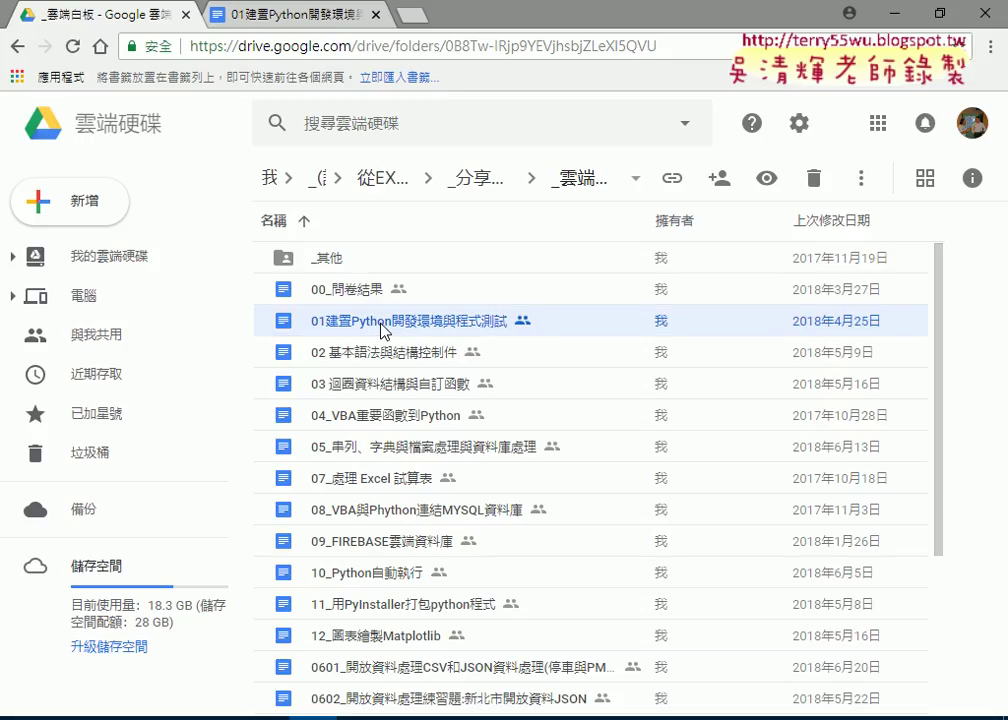
left_click(410, 356)
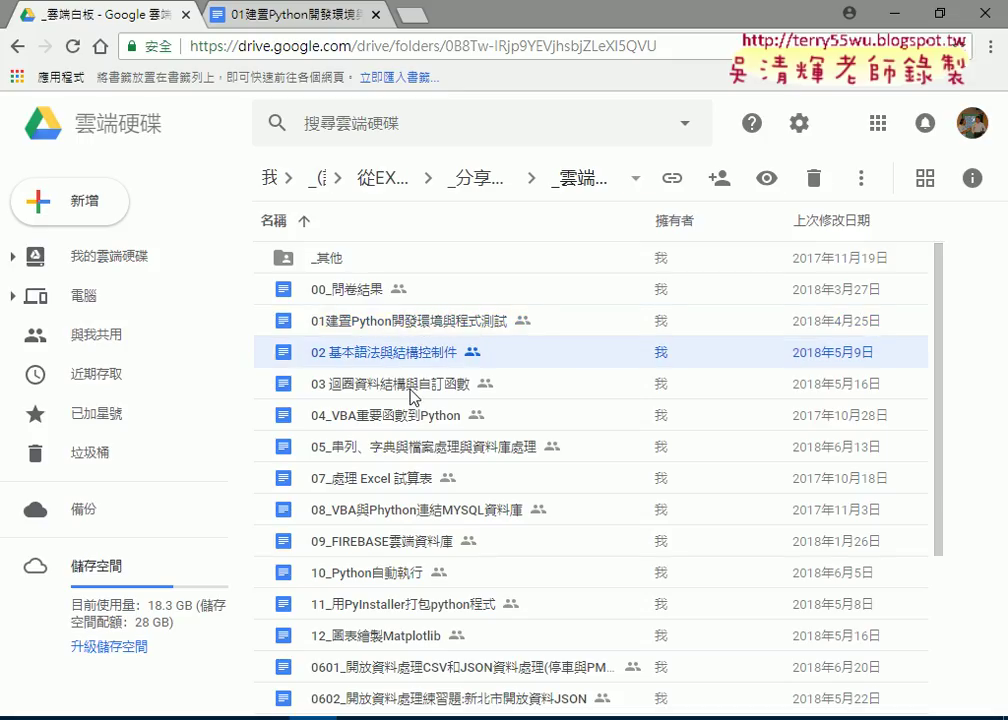
scroll(410, 395, "down", 1)
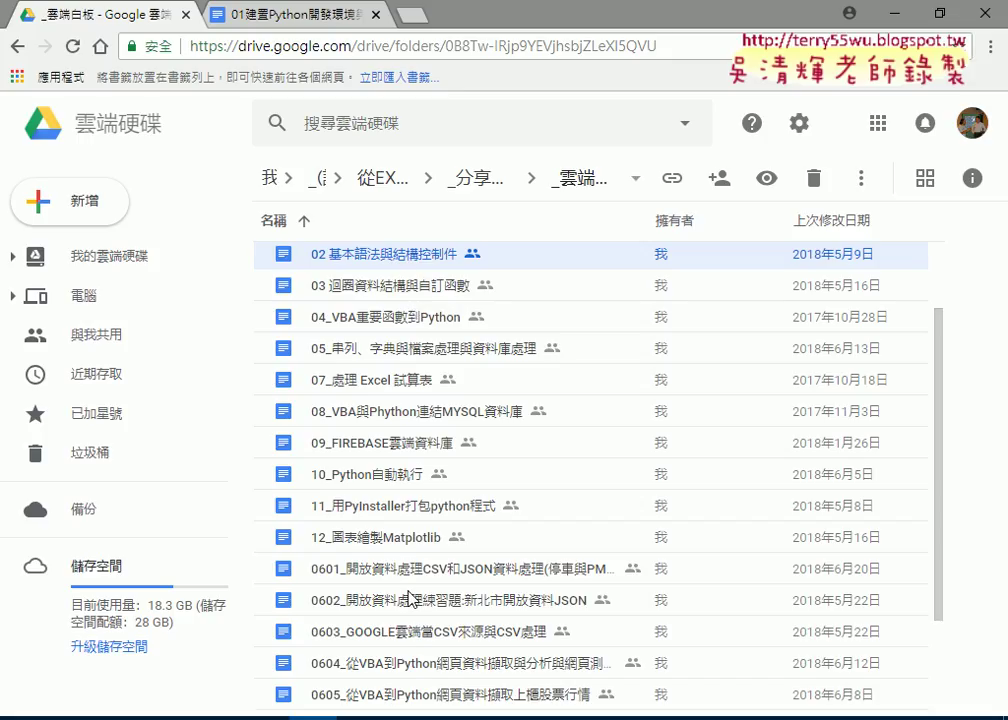
scroll(410, 600, "down", 2)
scroll(410, 648, "up", 2)
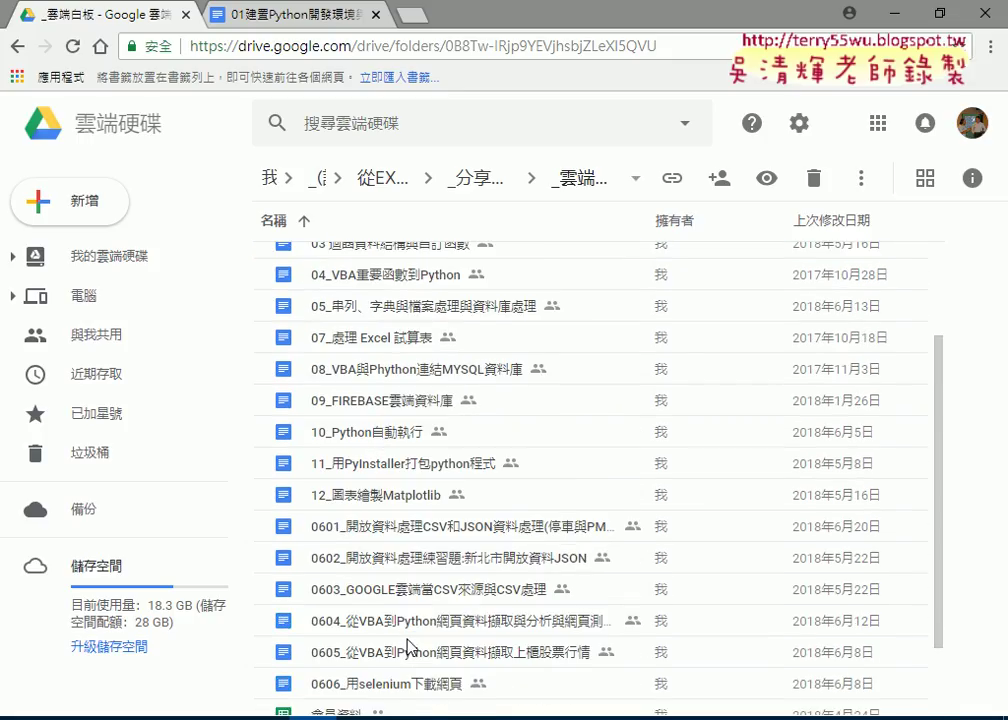
scroll(408, 647, "down", 1)
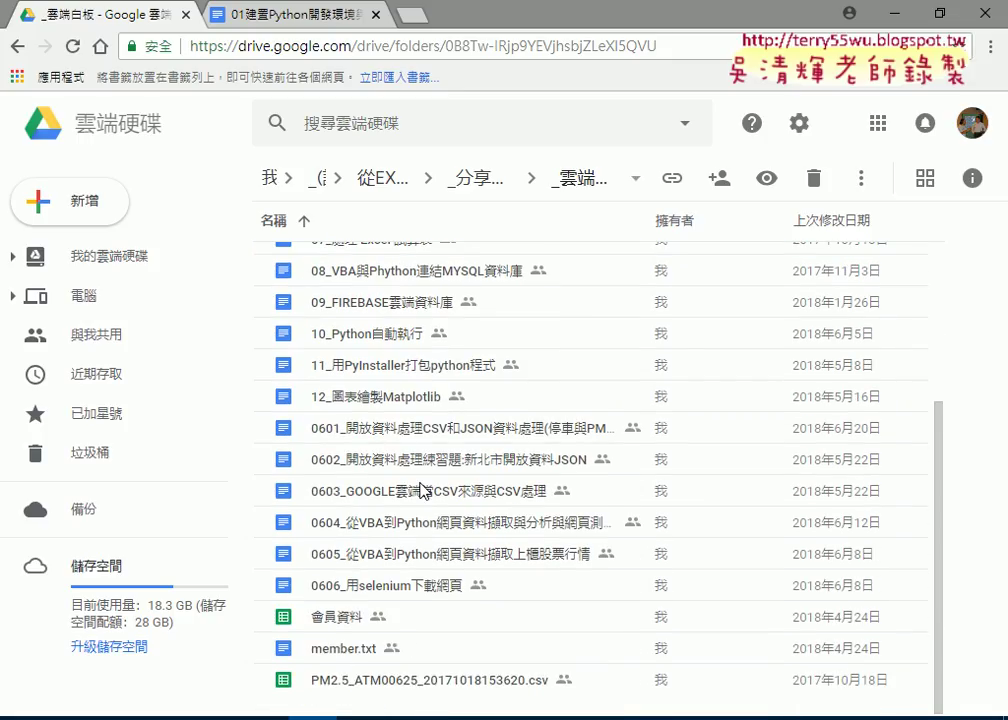
scroll(416, 490, "up", 3)
scroll(418, 600, "up", 1)
left_click(18, 47)
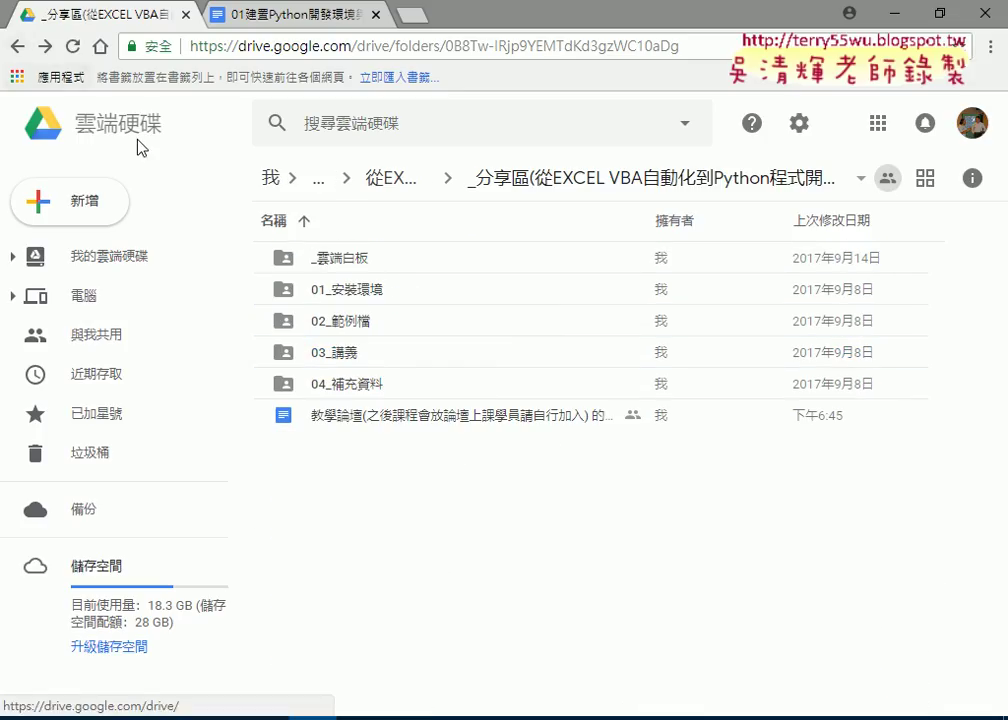
double_click(353, 292)
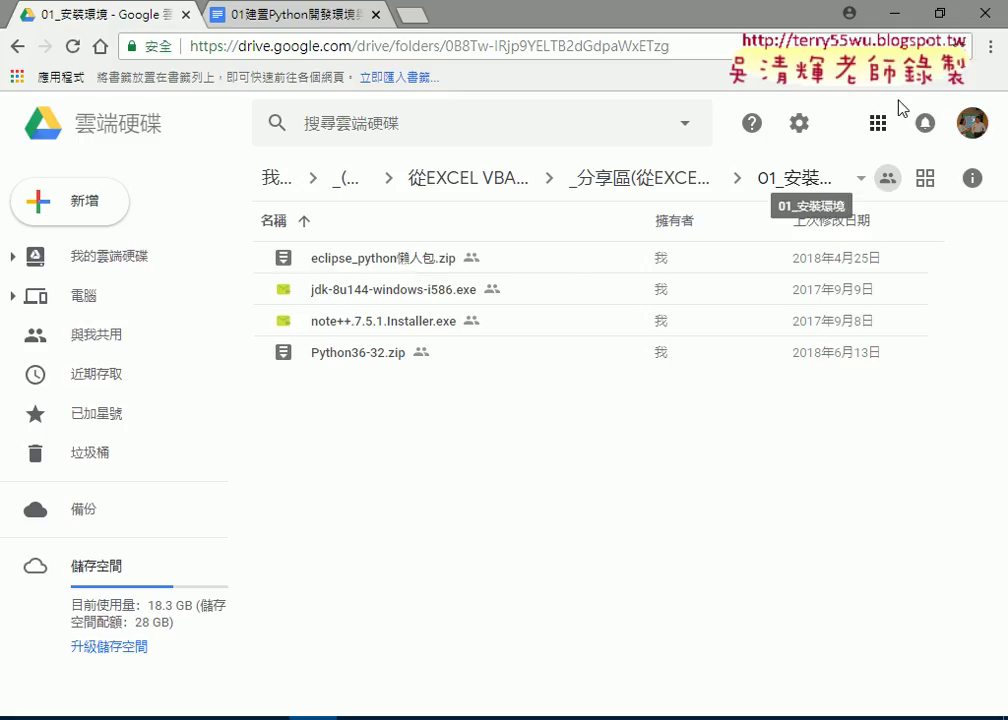
- Minimize Chrome and PowerPoint and launch File Explorer from the taskbar
left_click(889, 22)
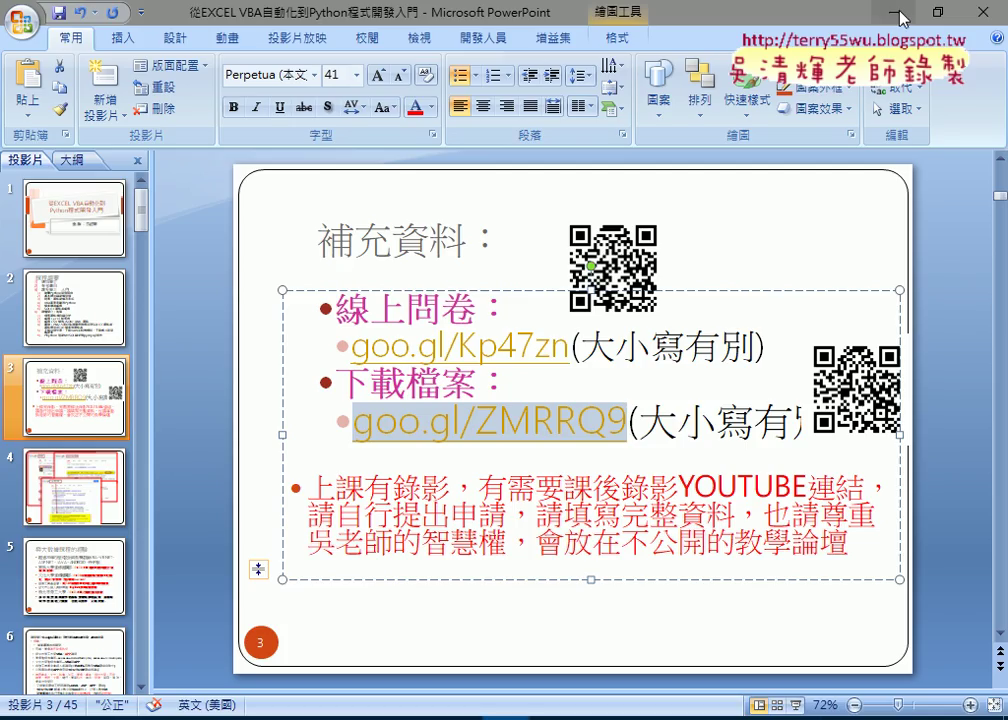
left_click(890, 18)
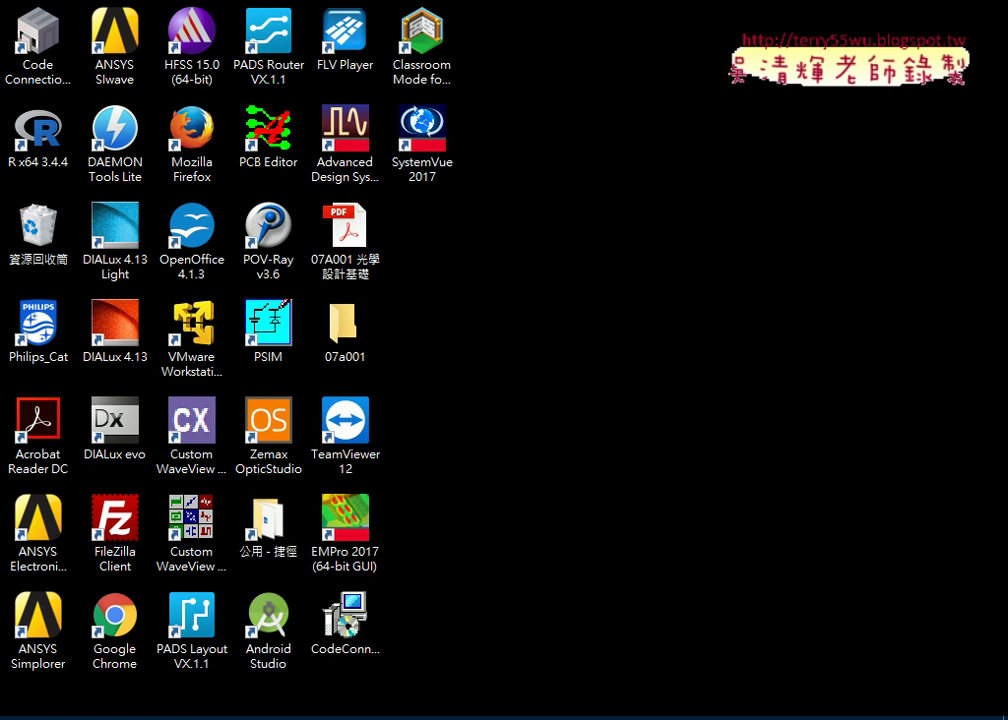
right_click(216, 717)
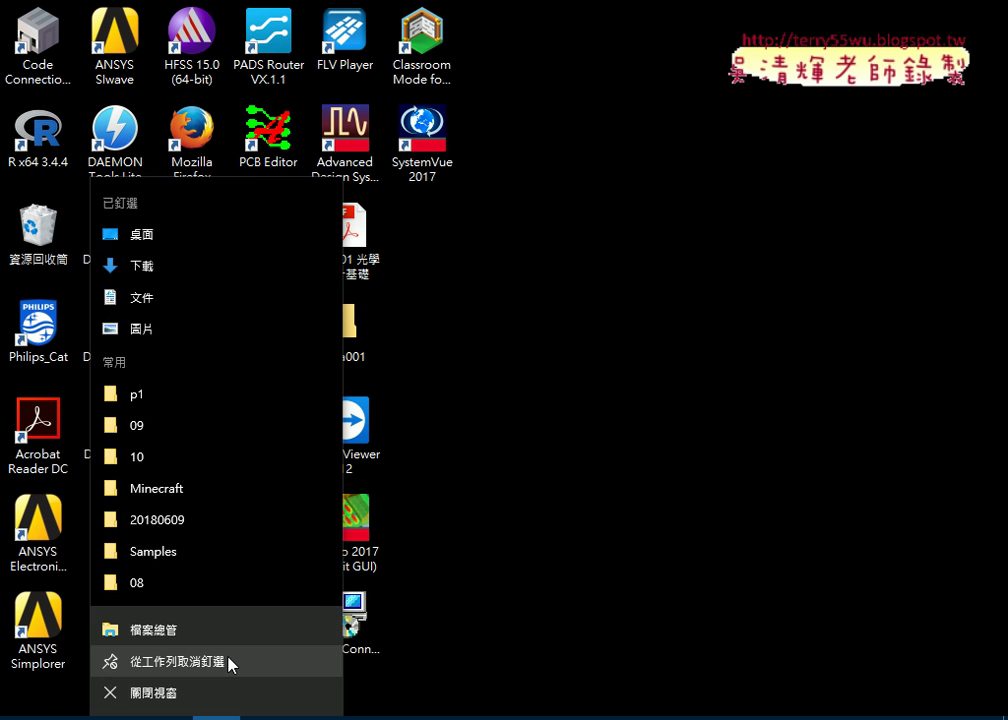
left_click(200, 630)
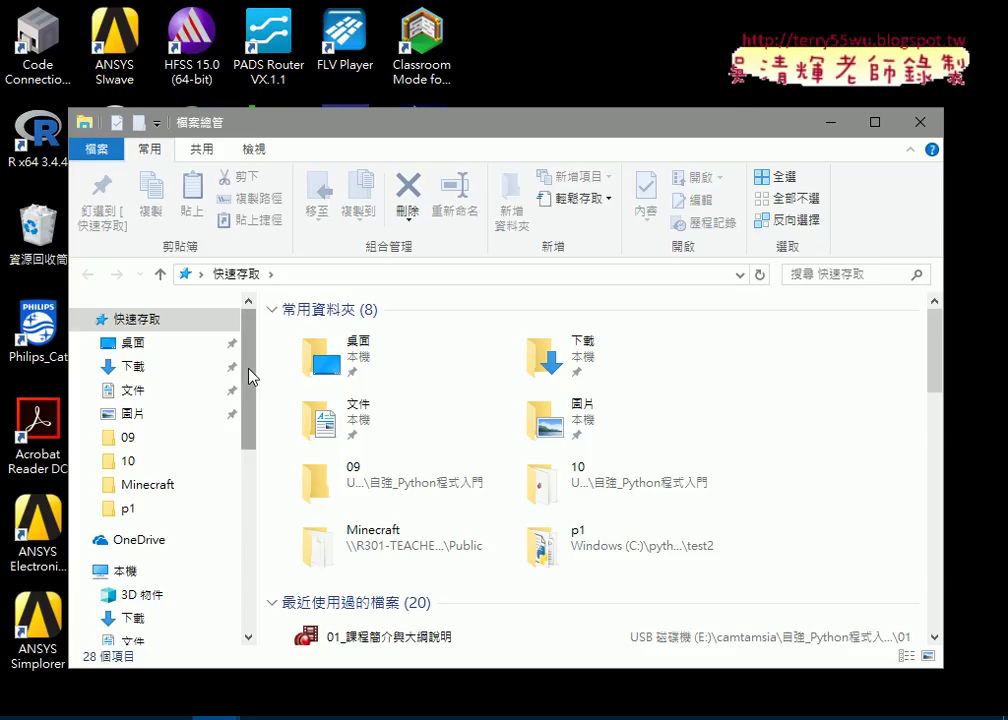
- Open 網路 > TCFSTTAIPEI-PC > Users > 公用 in File Explorer
left_click_drag(247, 371, 248, 578)
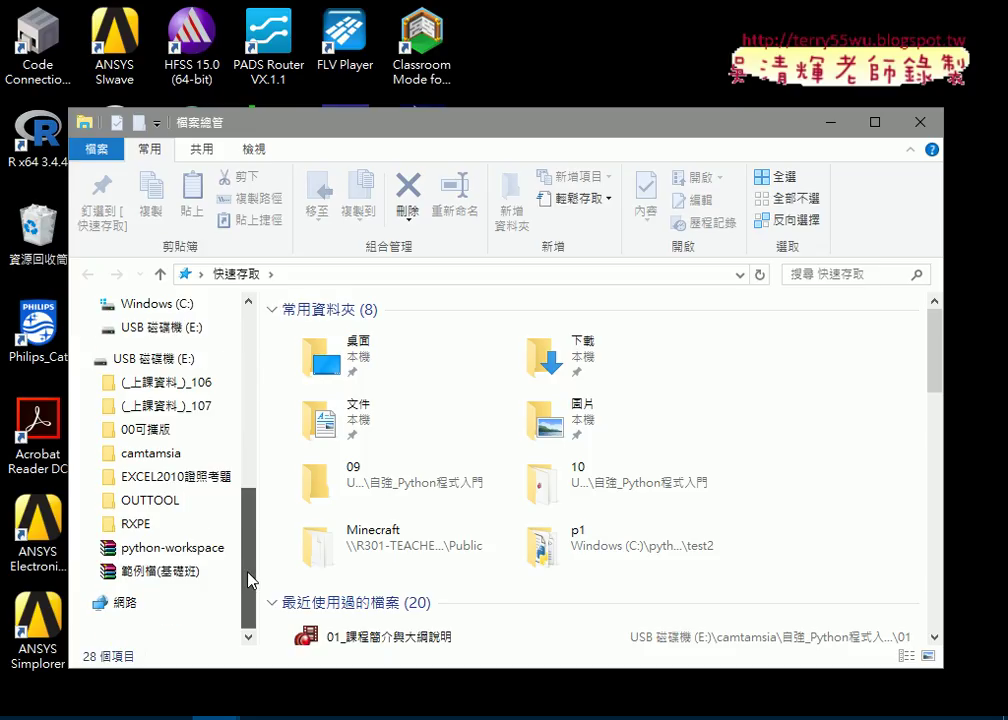
left_click(95, 604)
left_click_drag(929, 412, 934, 534)
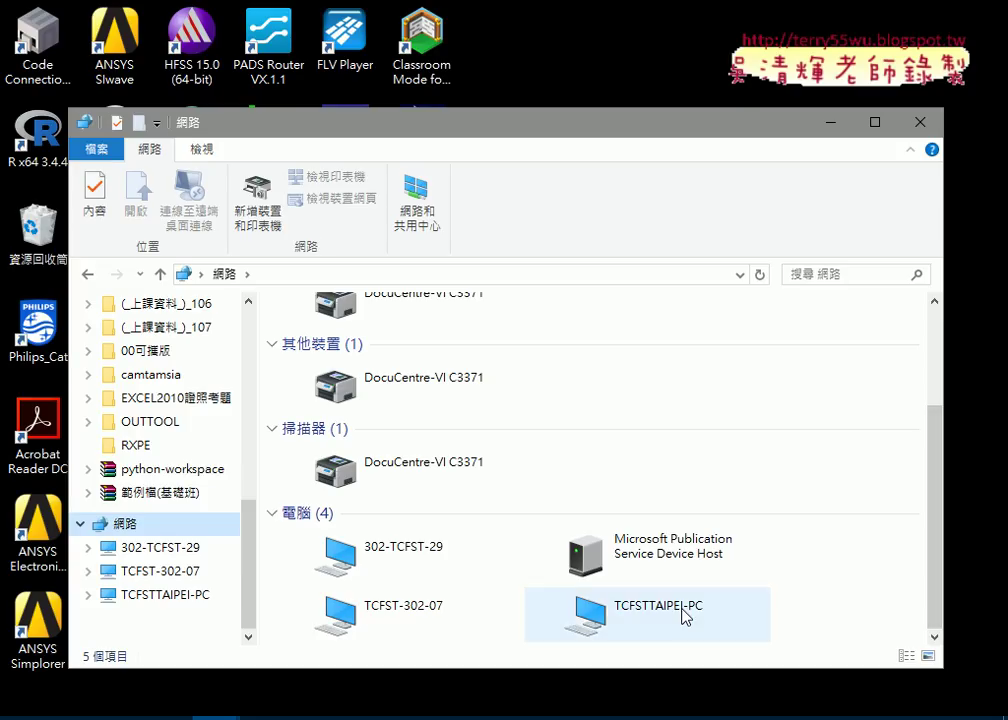
left_click(632, 622)
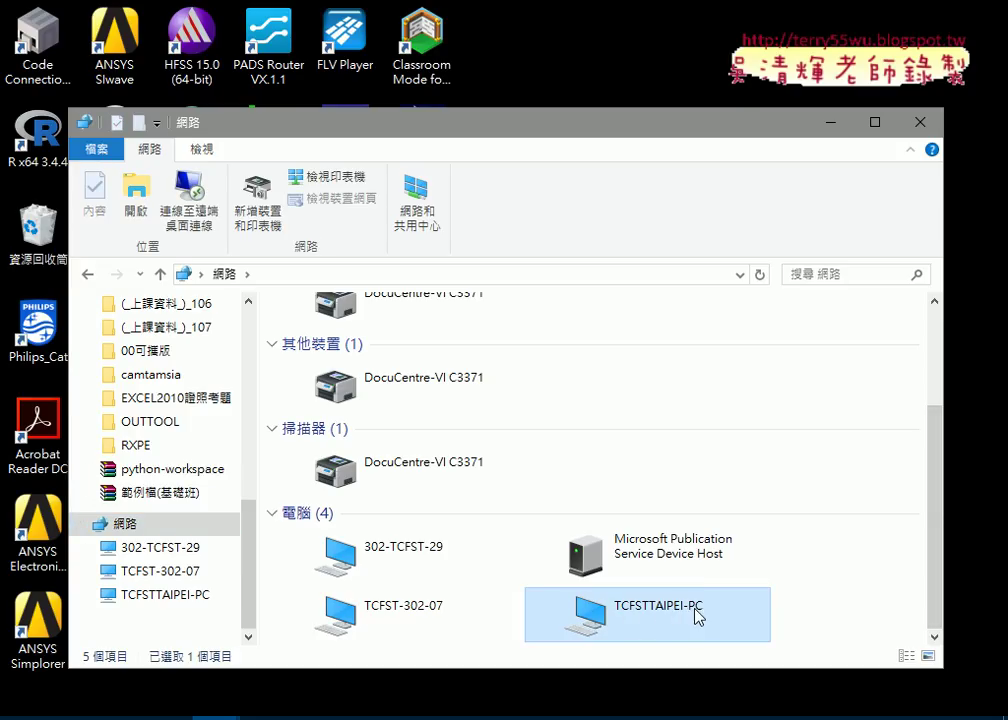
double_click(634, 618)
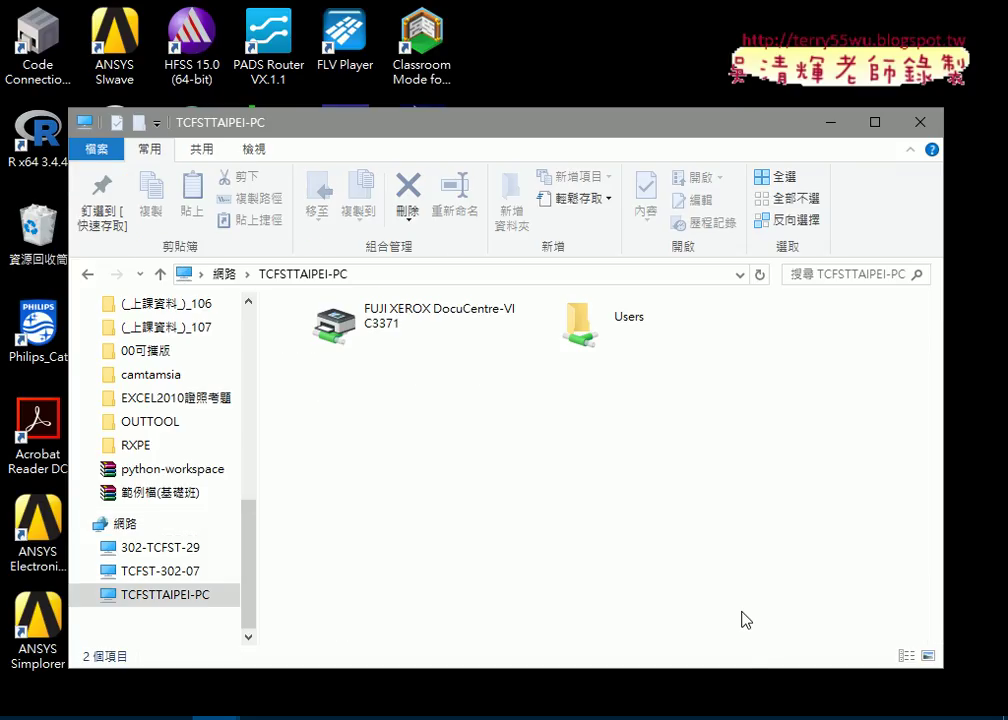
double_click(628, 342)
double_click(412, 337)
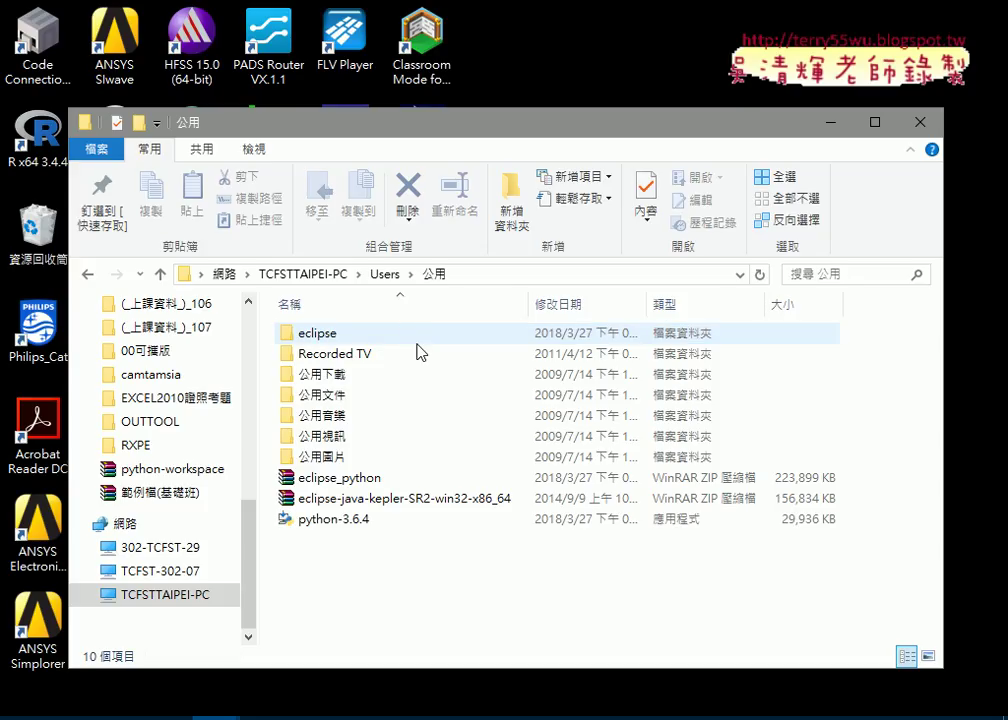
- Select the python-3.6.4 installer and the eclipse-java-kepler-SR2-win32-x86_64 zip
left_click_drag(385, 565, 386, 483)
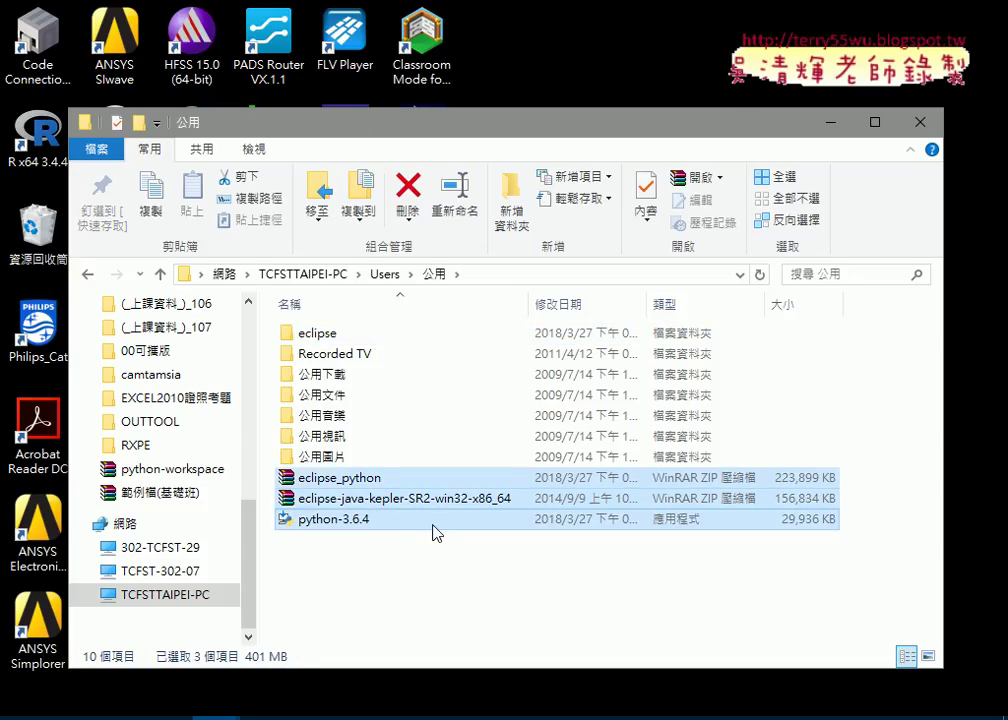
left_click(397, 528)
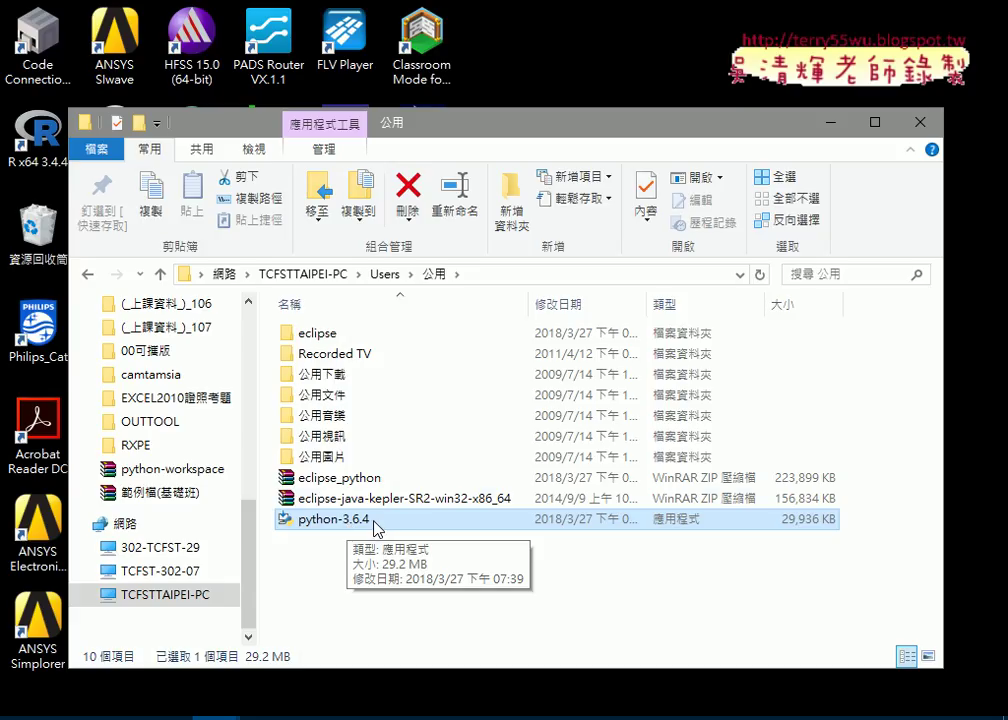
left_click(446, 499)
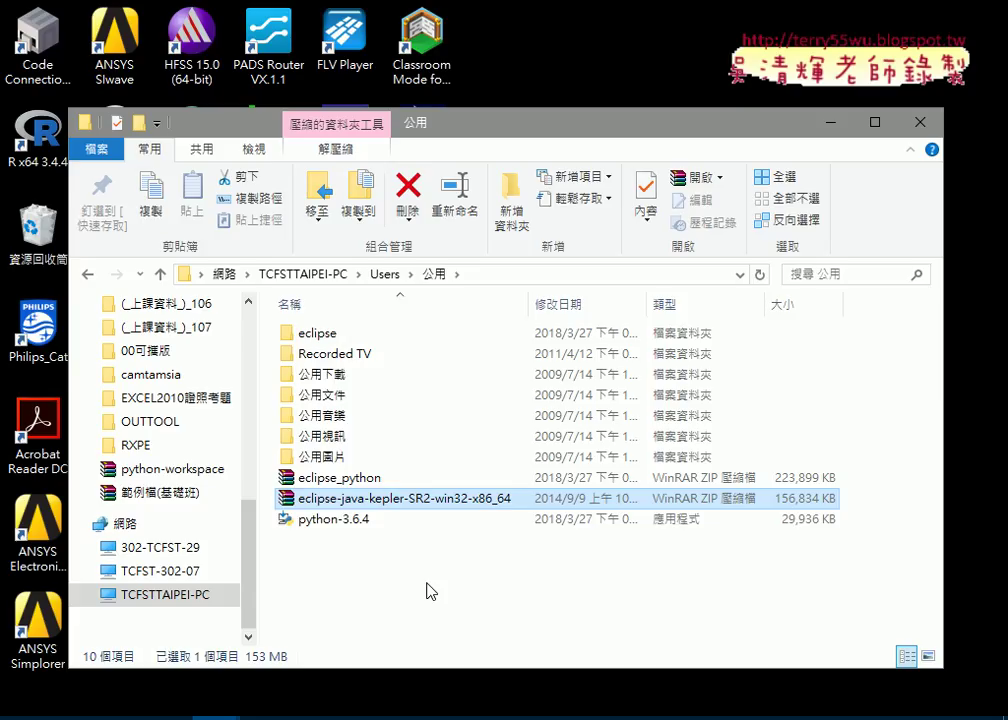
- Return to the Google Drive window, closing the VBA editor and minimizing Excel
mouse_move(313, 714)
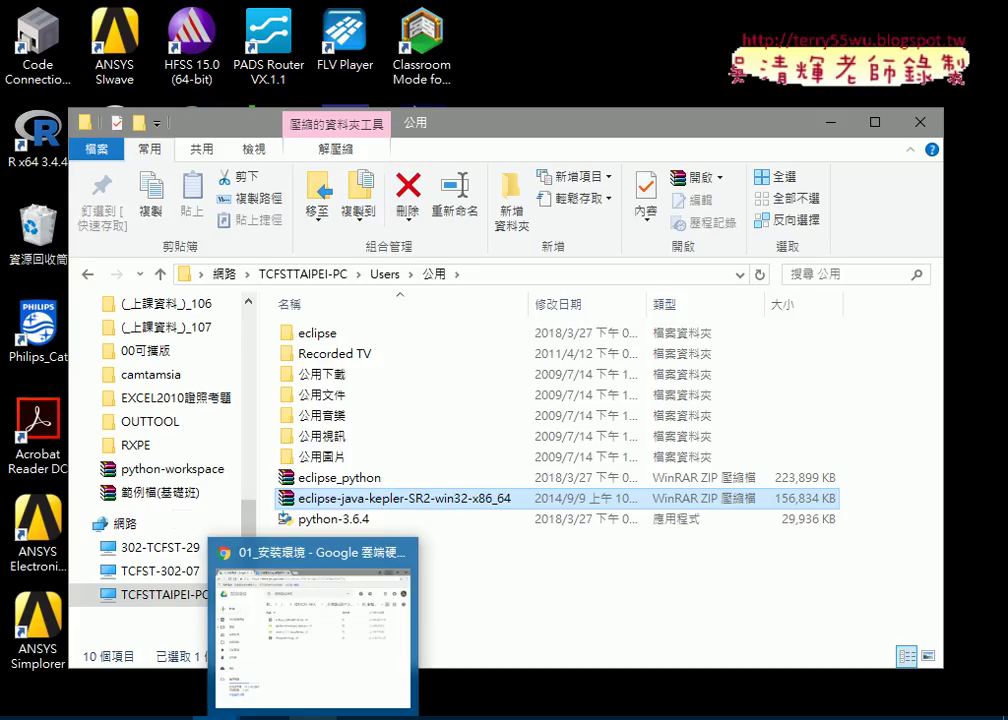
left_click(326, 704)
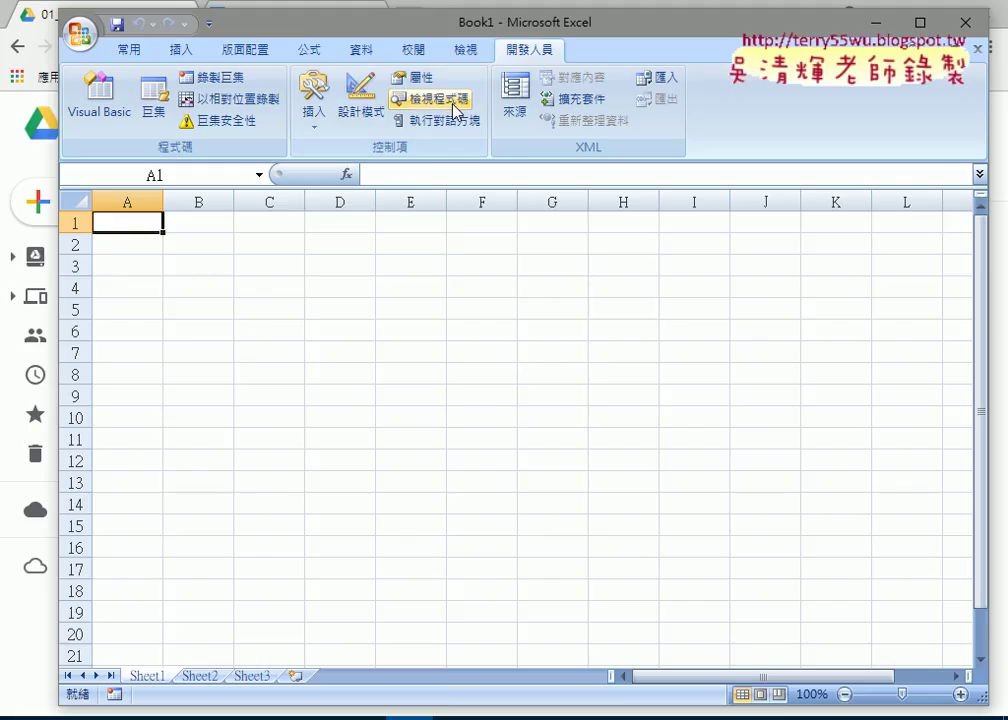
left_click(128, 112)
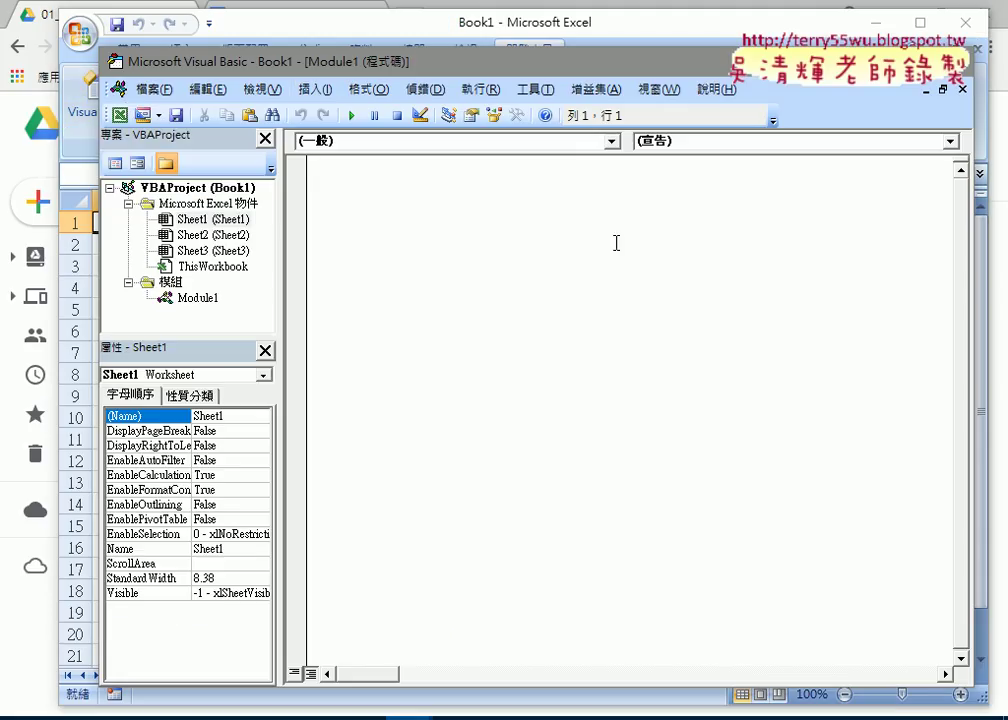
key("alt+F11")
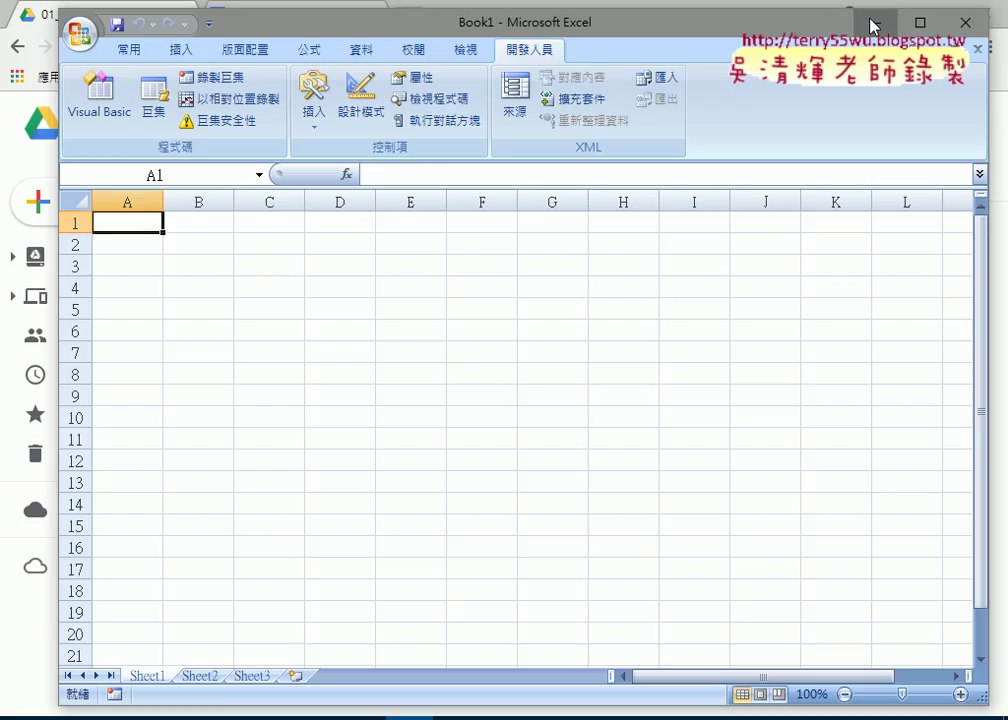
left_click(862, 20)
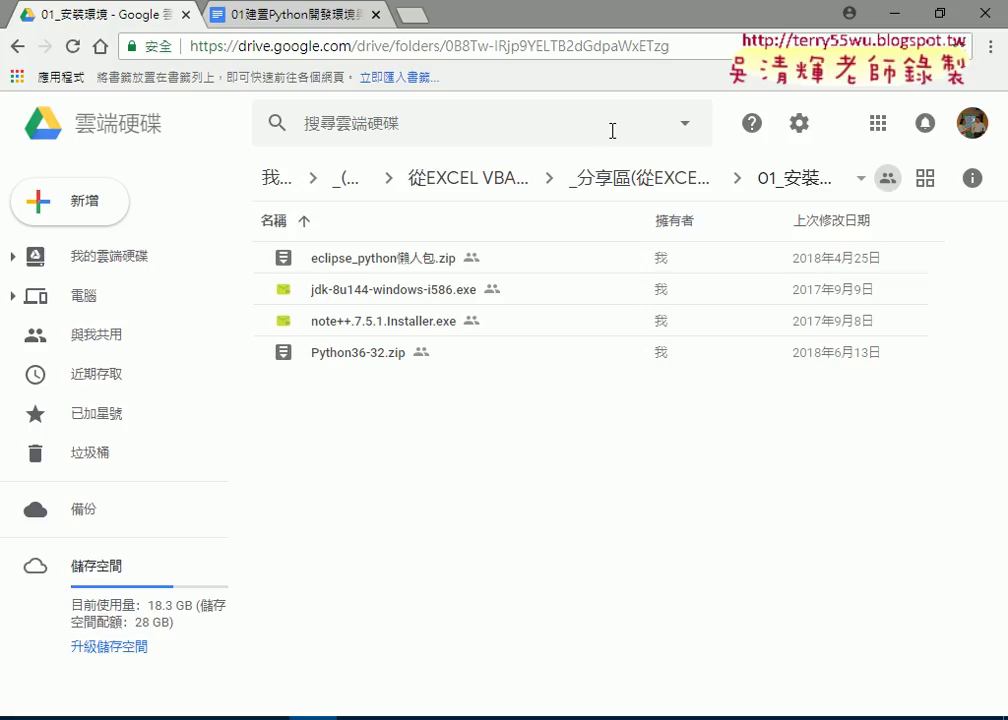
- Select eclipse_python懶人包.zip, then switch to the 01建置Python開發環境與程式測試 guide
left_click(373, 272)
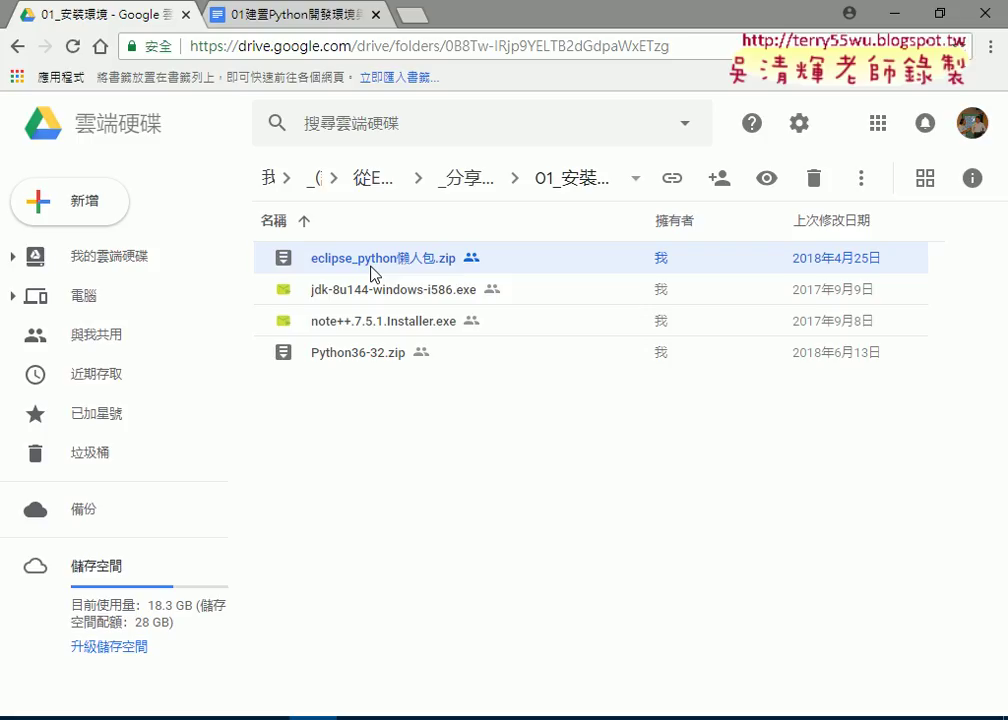
left_click(306, 16)
- Copy 'Python' from the 下載Python heading and paste-and-search it in a new tab
scroll(966, 403, "up", 2)
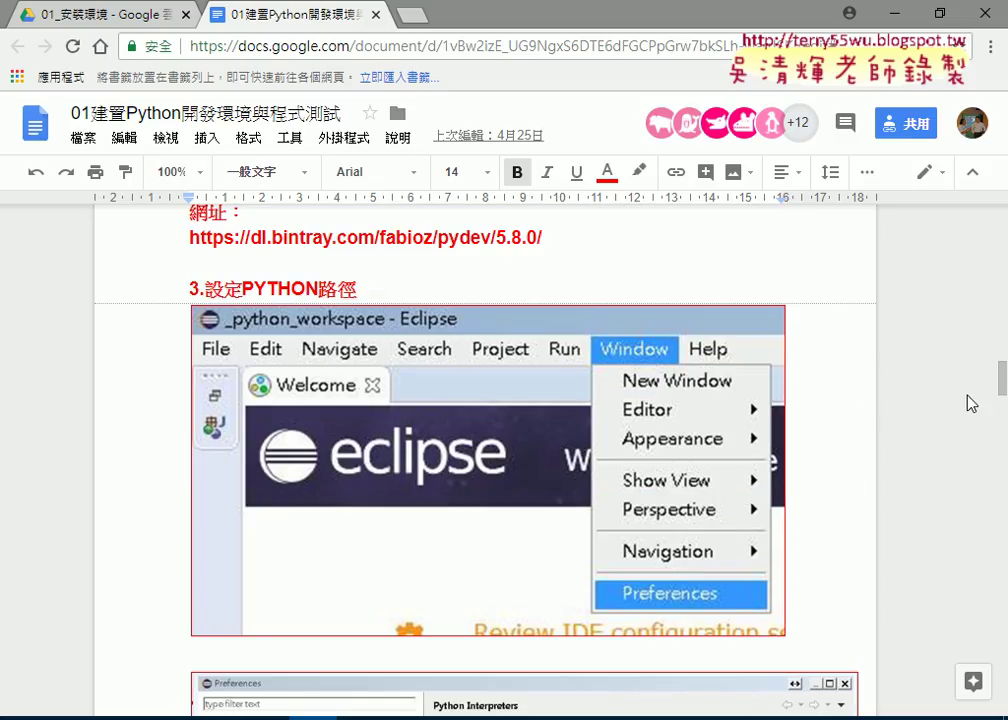
left_click_drag(1001, 378, 1001, 222)
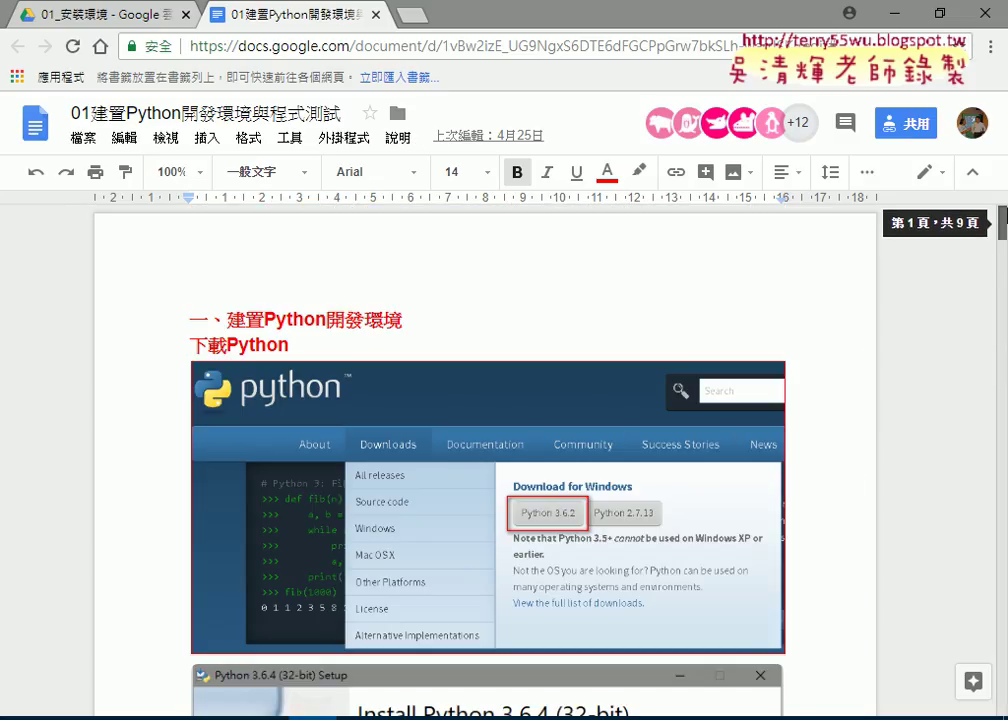
double_click(243, 344)
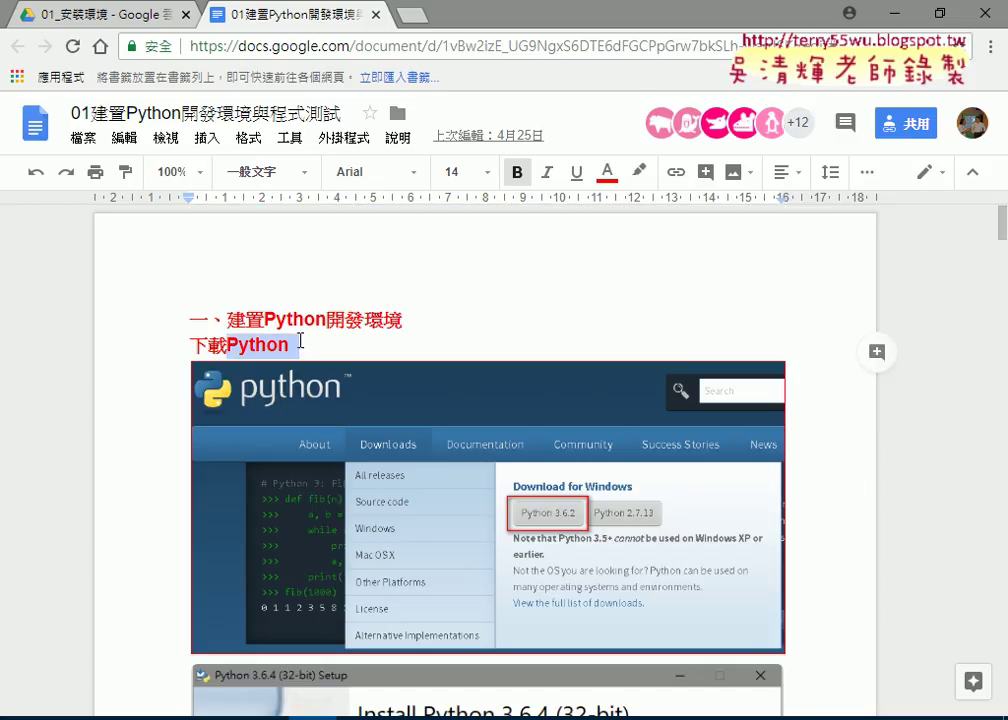
left_click(288, 343, "shift")
left_click(411, 14)
right_click(428, 56)
left_click(468, 169)
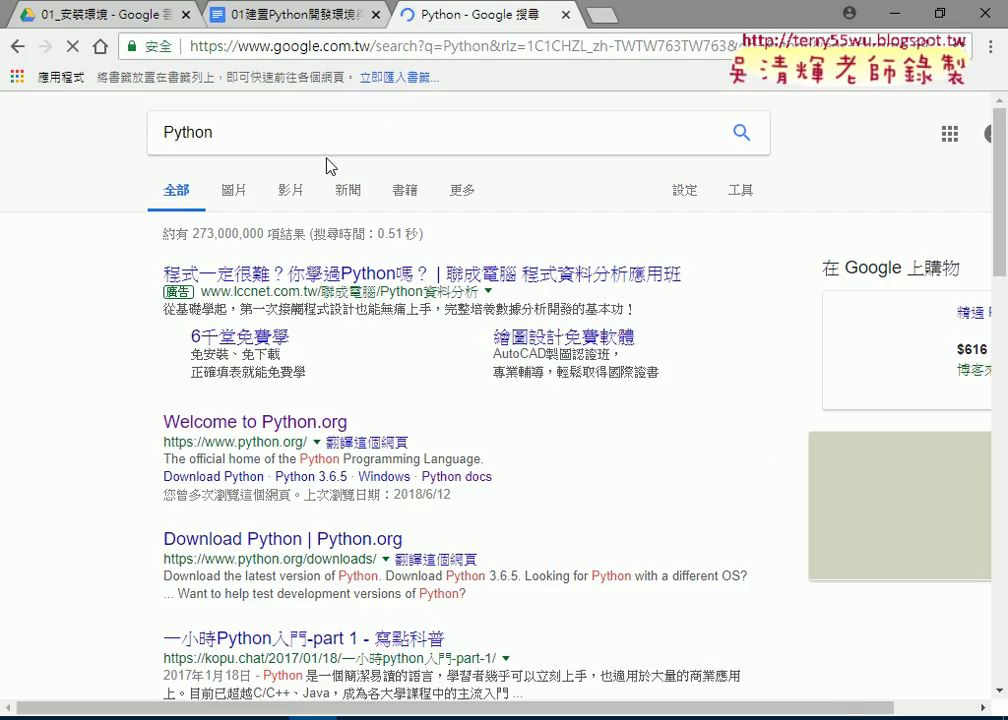
- Open the Welcome to Python.org result and look over its Downloads and Documentation menus
left_click(267, 425)
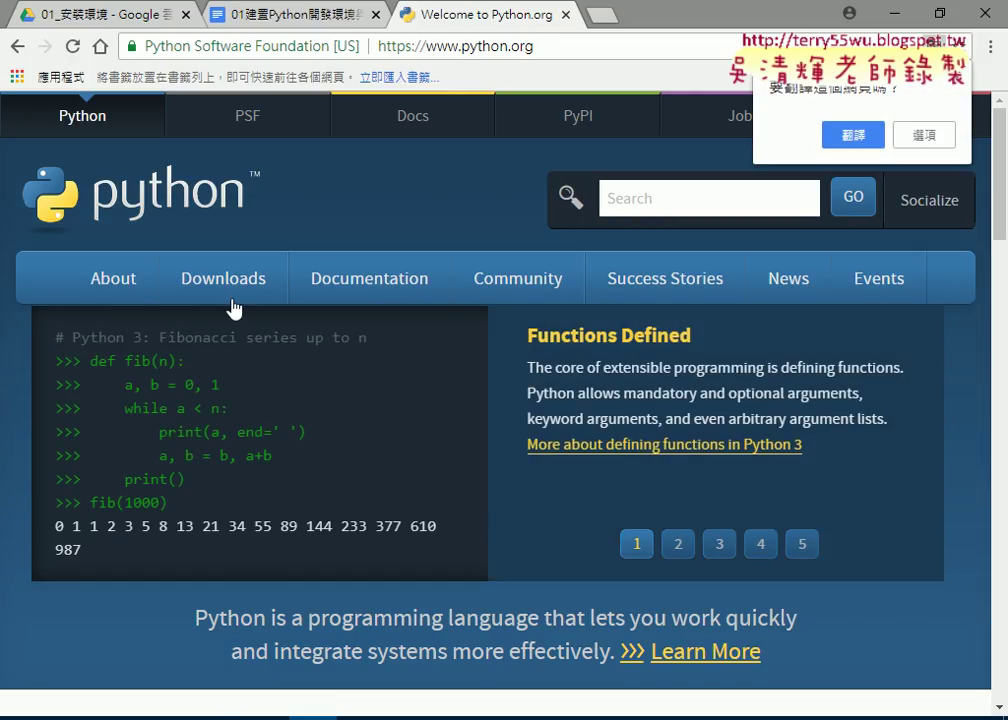
mouse_move(230, 290)
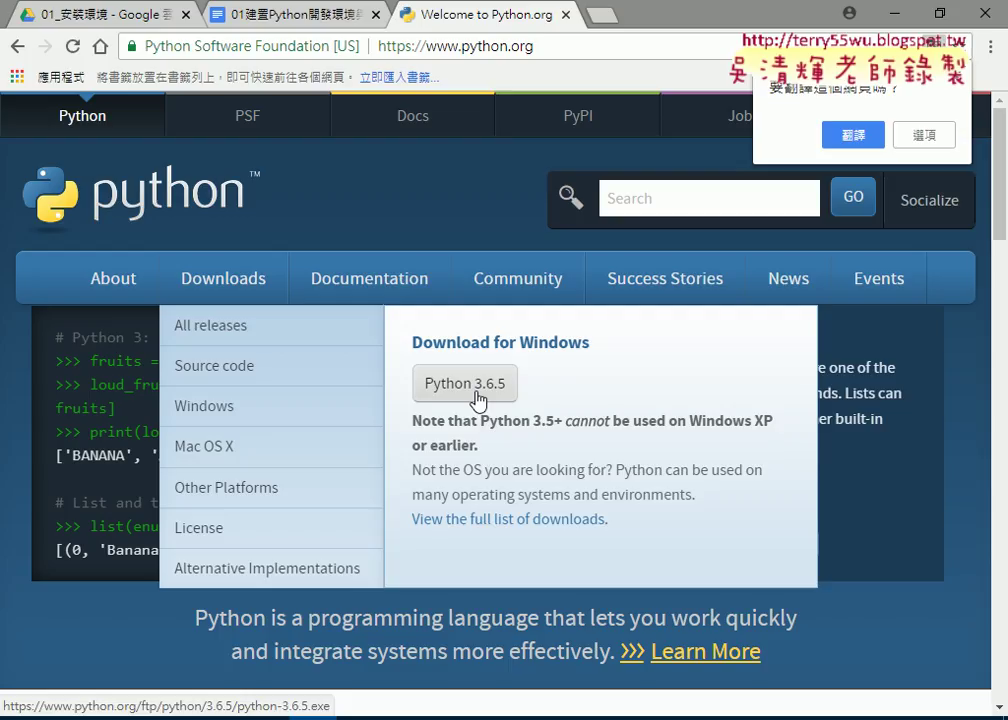
mouse_move(401, 293)
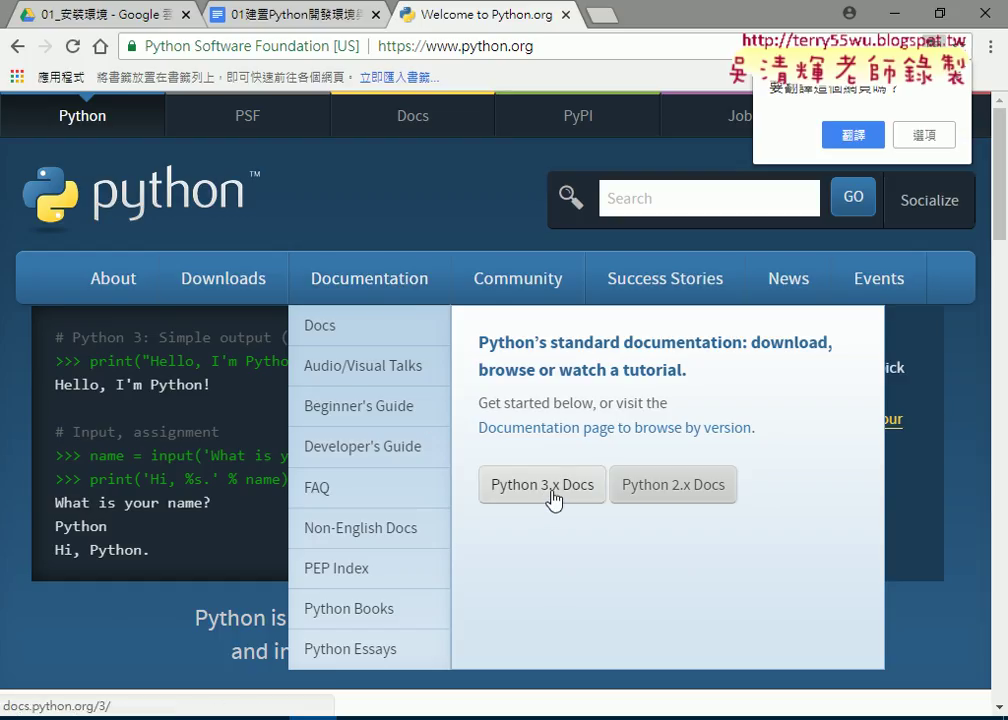
mouse_move(555, 498)
left_mouse_down()
mouse_move(596, 529)
mouse_move(680, 533)
left_mouse_up()
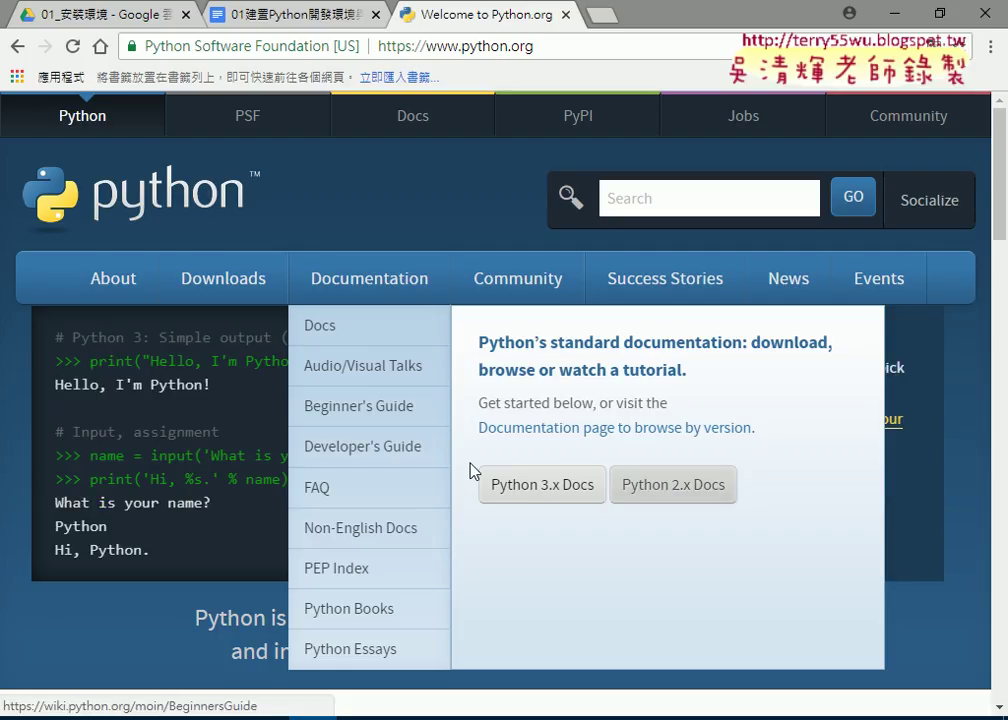
- Open the Python 3.x documentation and check its language choices, keeping English
left_click(531, 497)
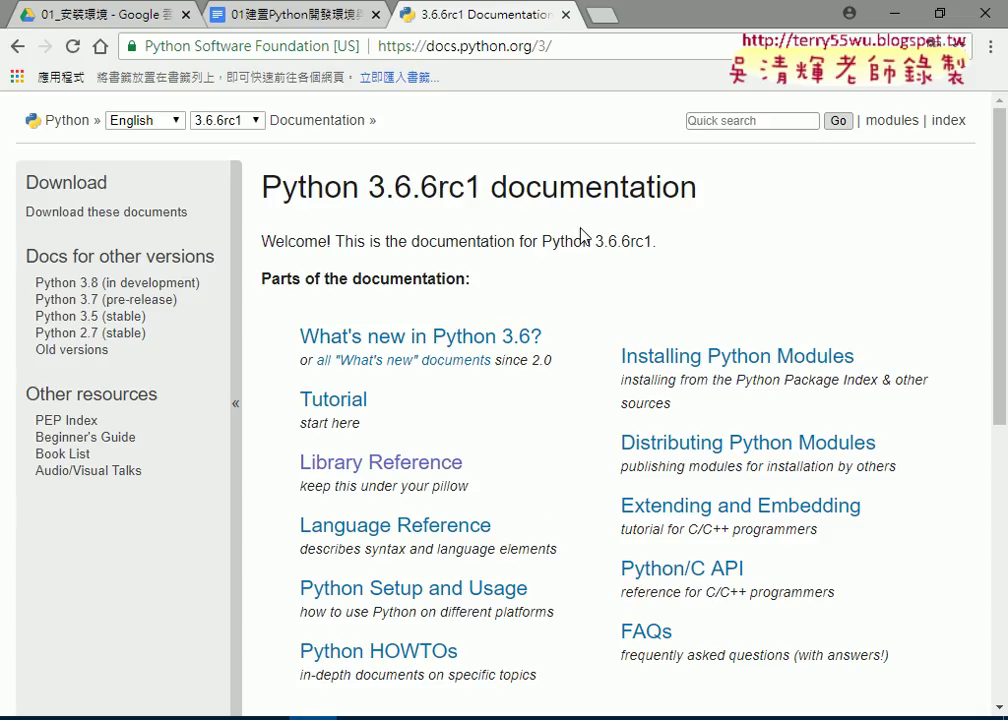
left_click_drag(490, 187, 697, 189)
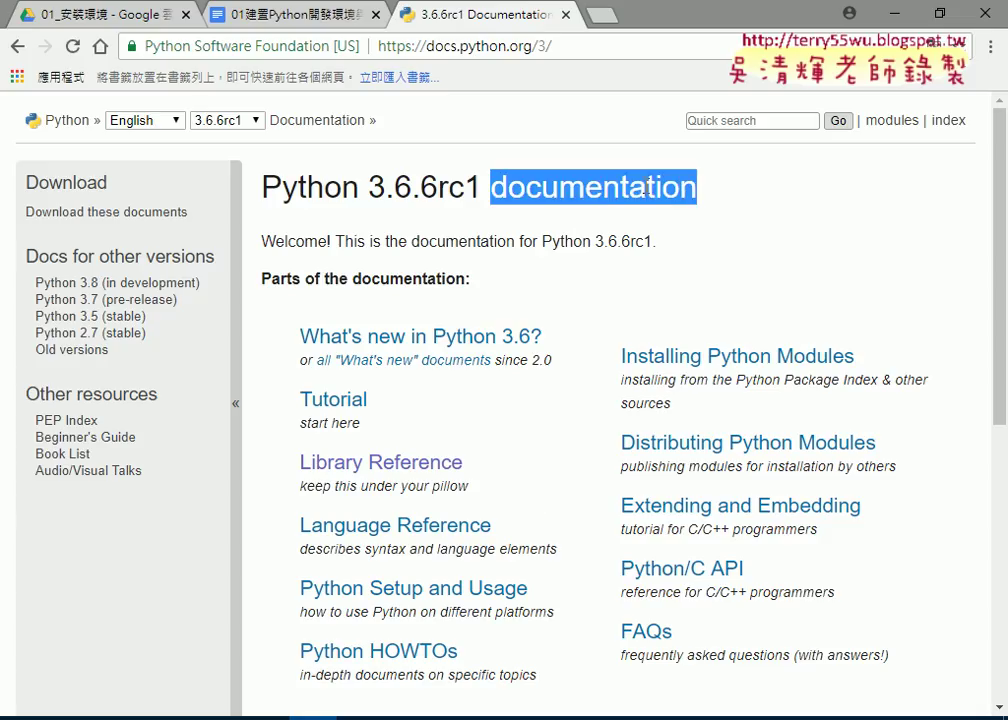
left_click(157, 123)
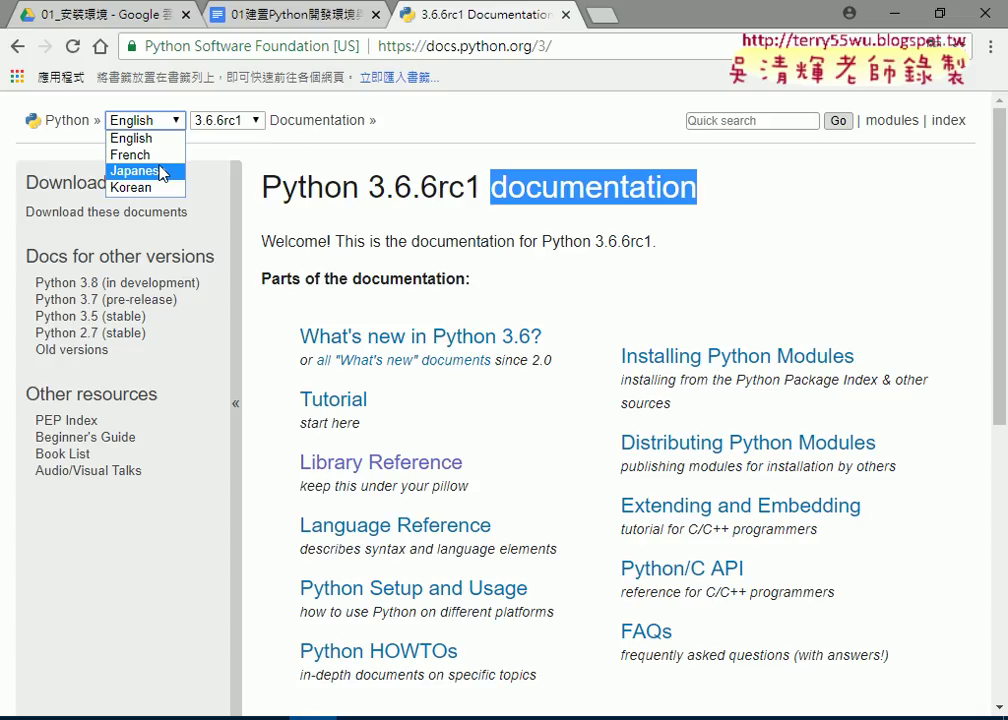
left_click(444, 127)
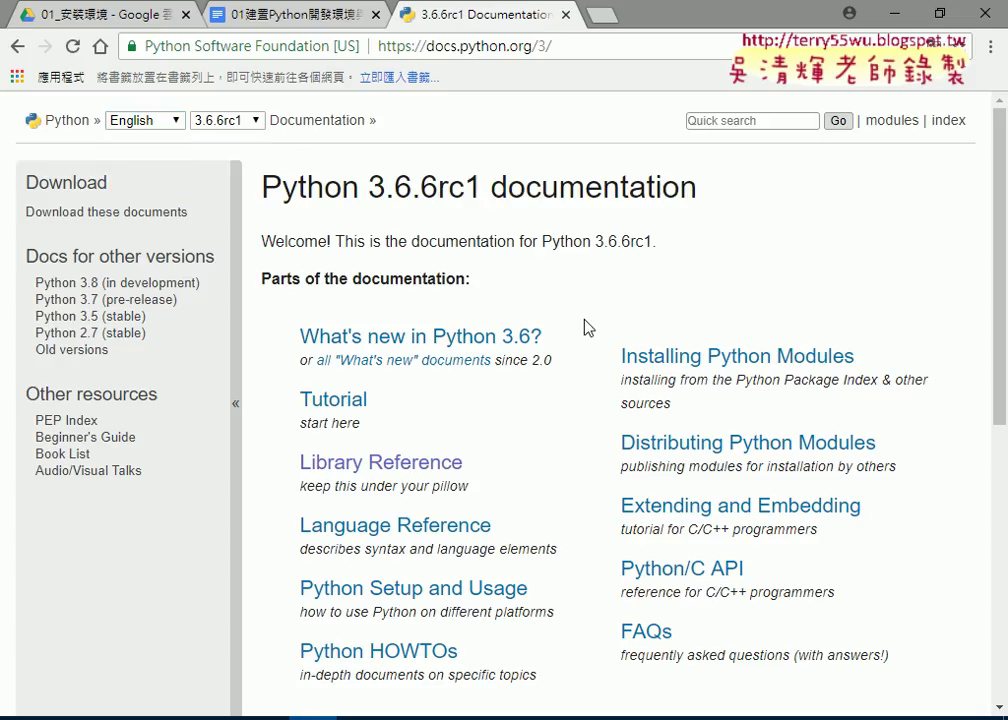
- Scroll to the documentation parts list and open the Library Reference
scroll(603, 299, "down", 1)
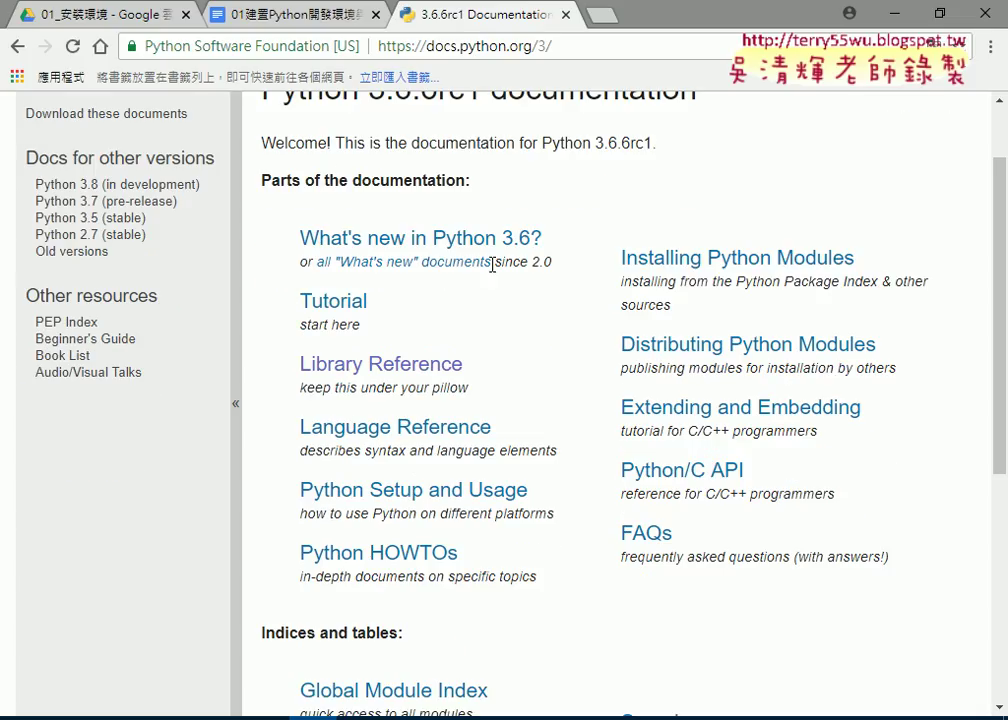
left_click_drag(463, 364, 300, 238)
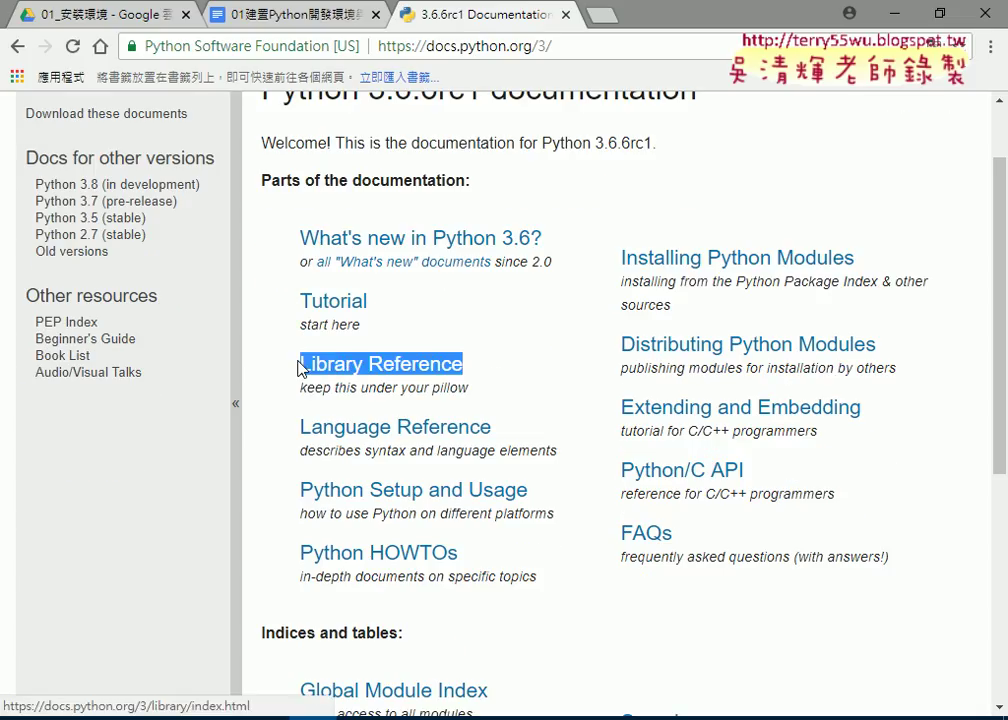
left_click(497, 370)
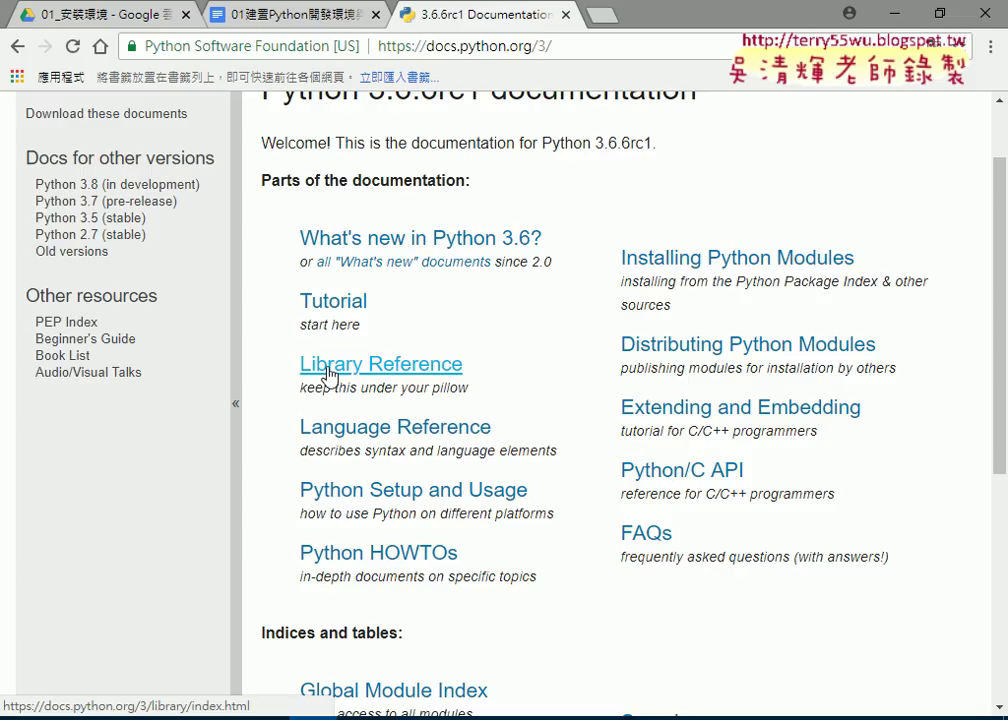
left_click_drag(483, 373, 300, 370)
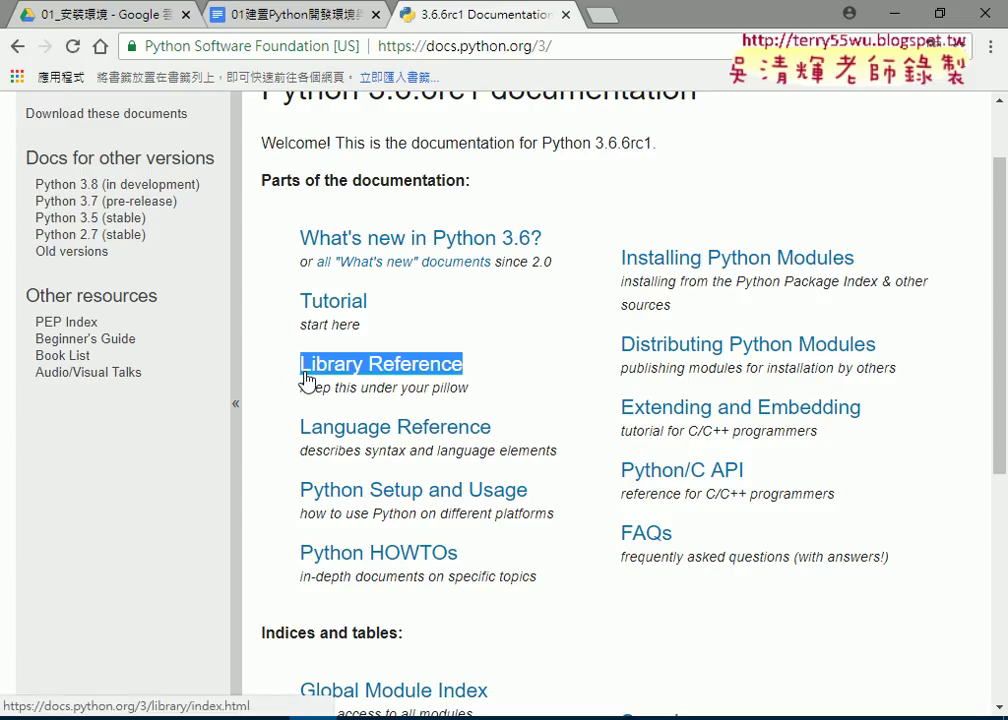
left_click(368, 374)
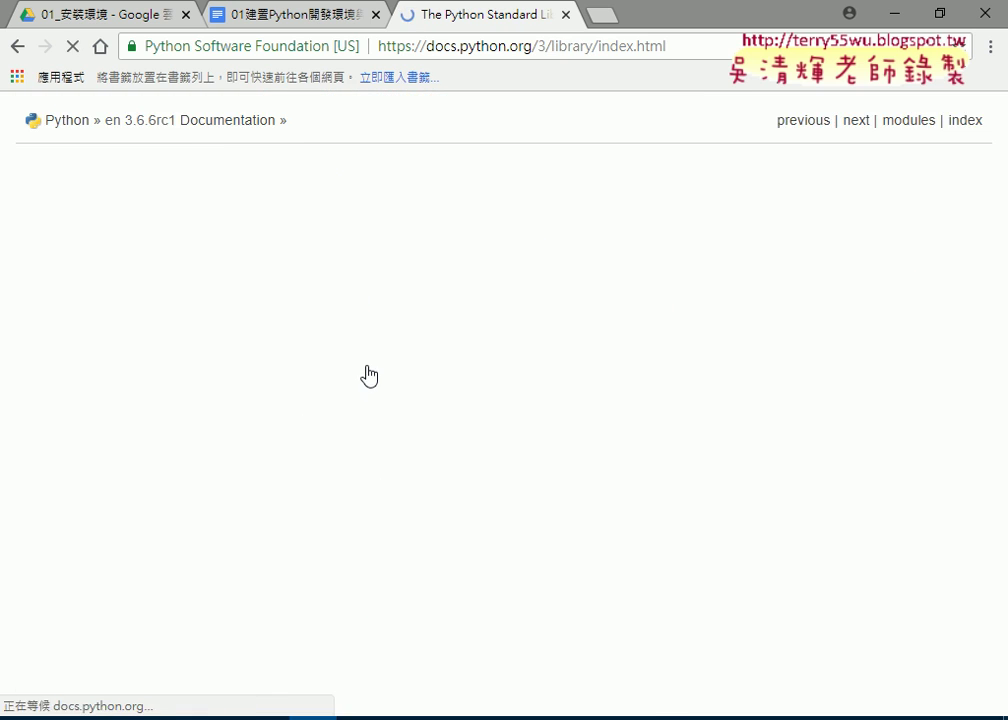
- Skim the Standard Library contents, highlighting Built-in Functions and Built-in Types, then go back
scroll(506, 344, "down", 4)
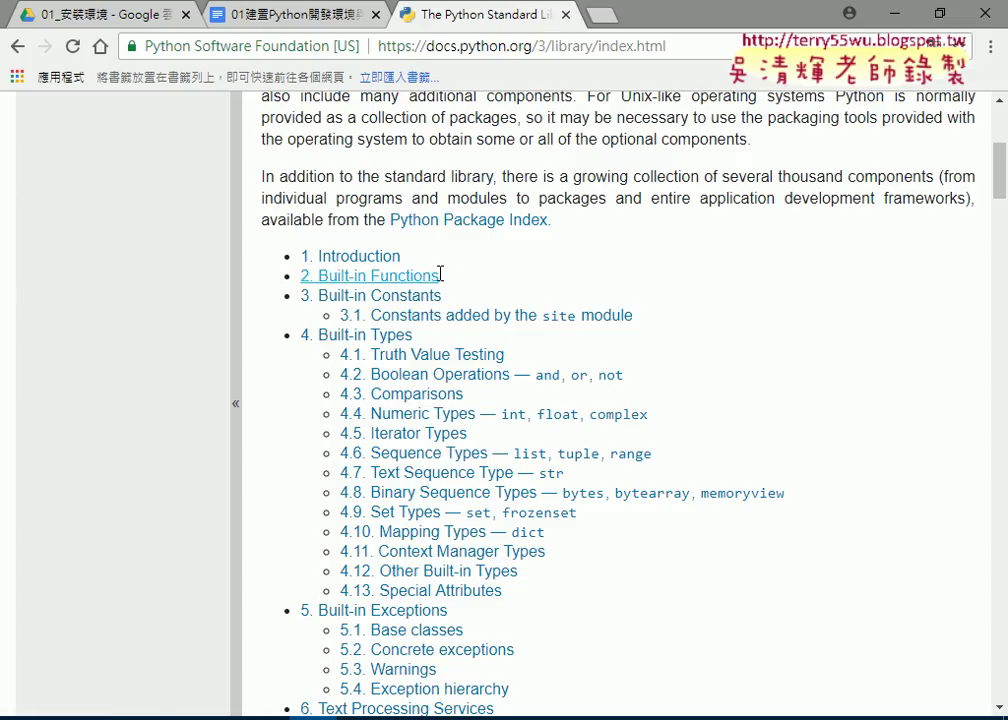
left_click_drag(438, 276, 316, 280)
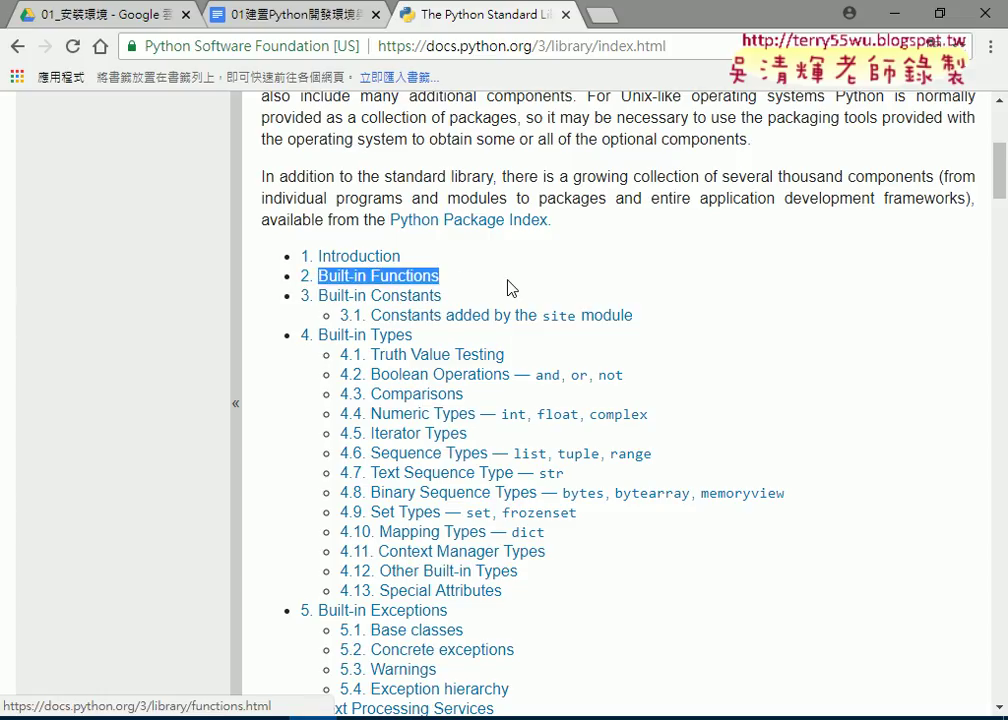
scroll(709, 299, "down", 2)
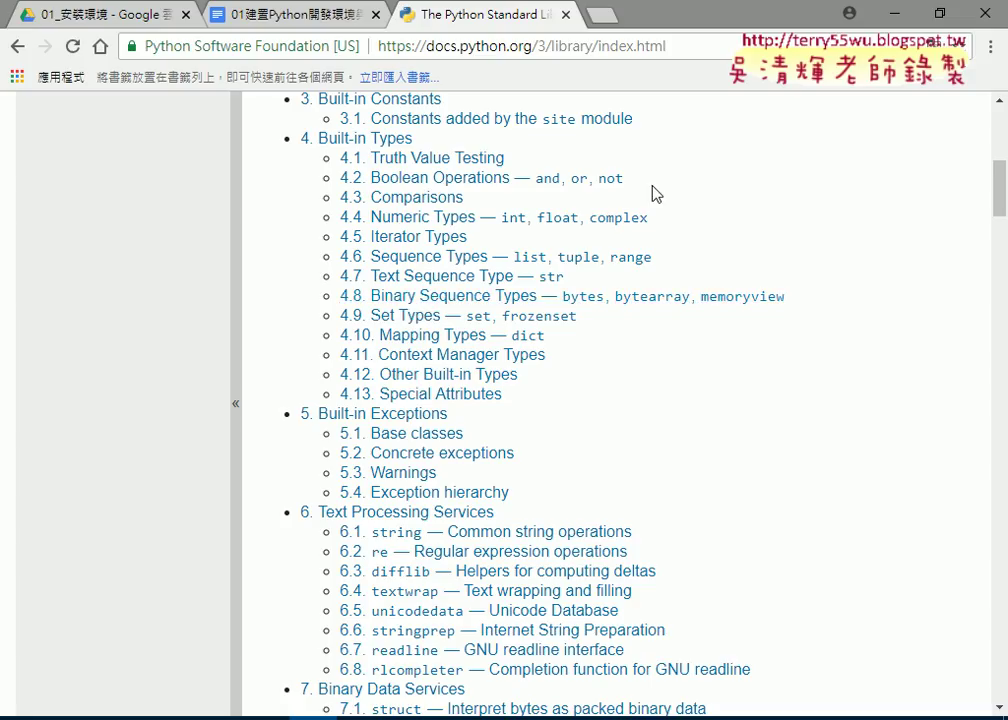
left_click_drag(640, 183, 522, 186)
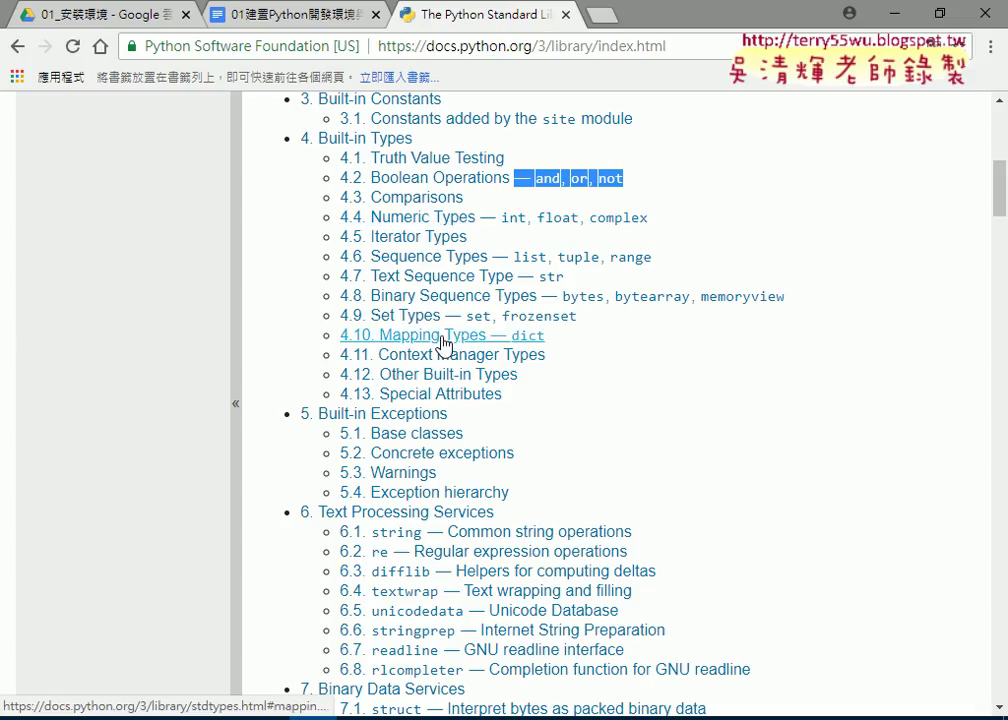
left_click_drag(420, 141, 371, 139)
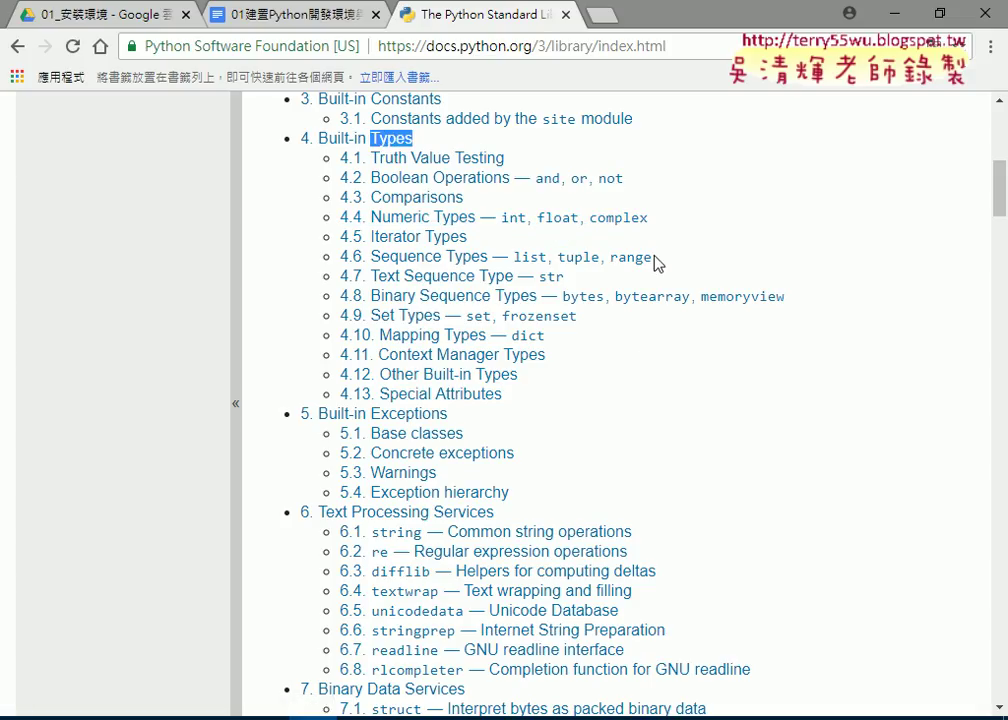
scroll(655, 263, "down", 2)
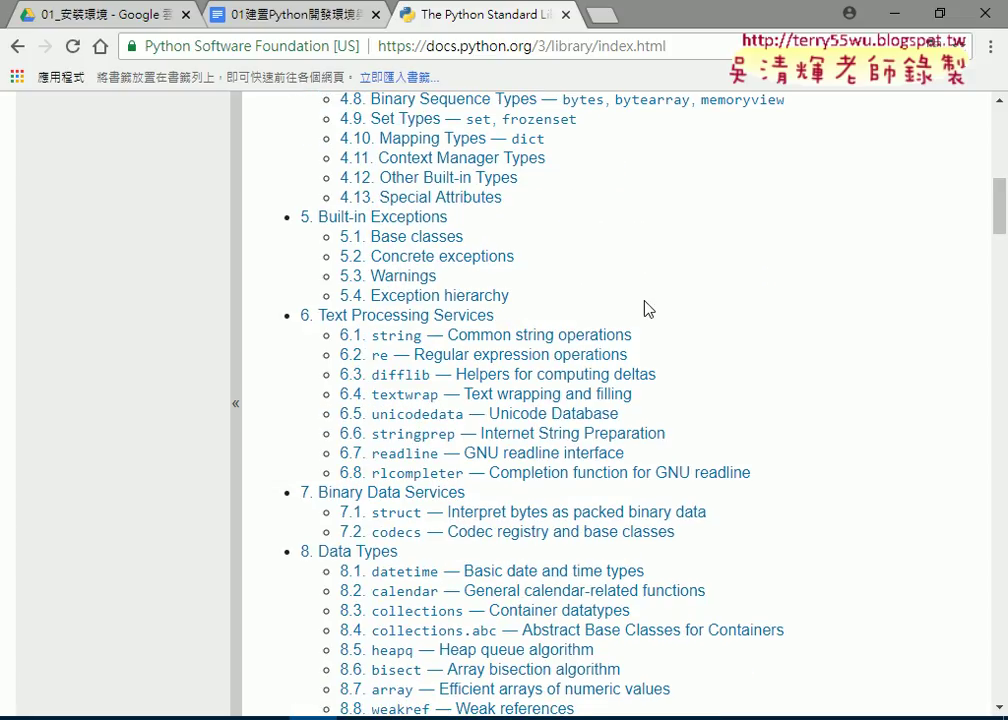
scroll(652, 308, "down", 1)
scroll(652, 308, "down", 1)
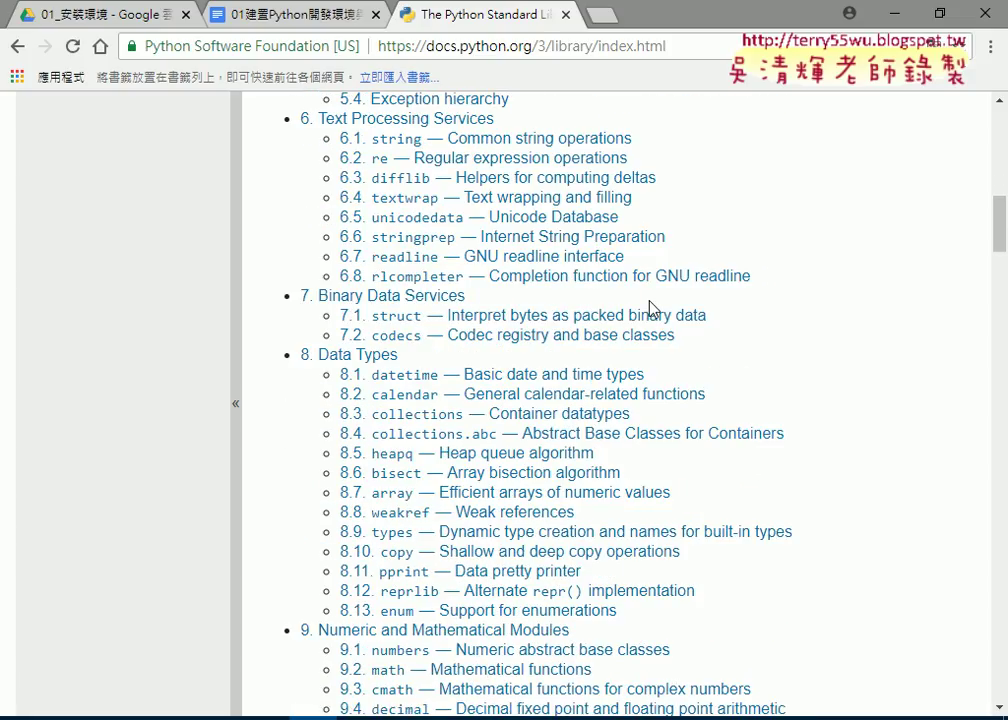
scroll(652, 308, "down", 1)
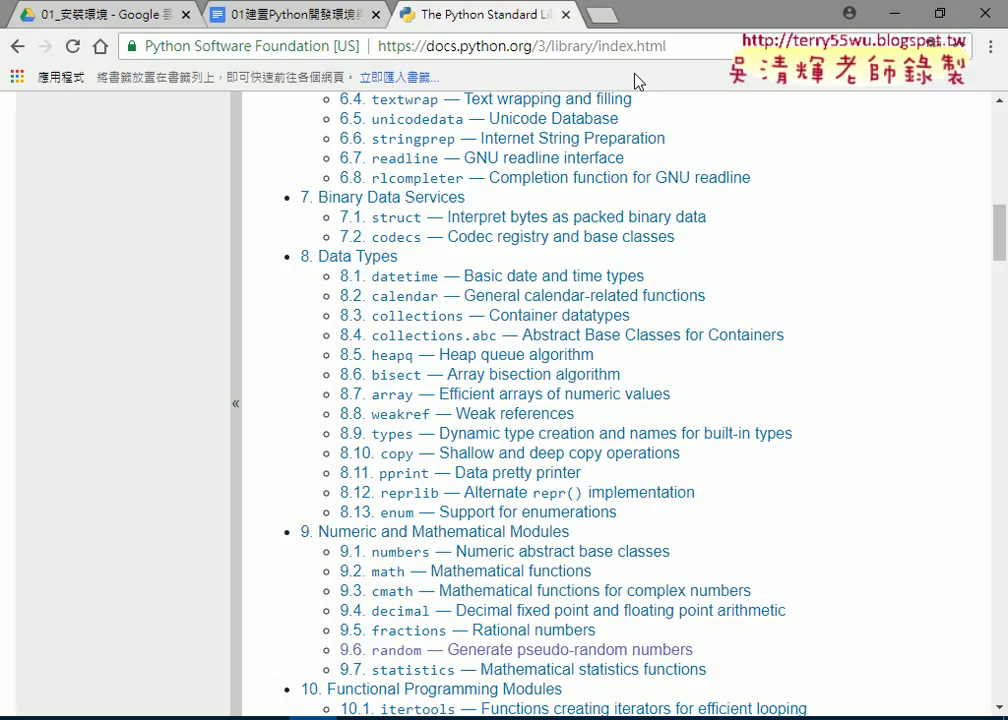
left_click(16, 44)
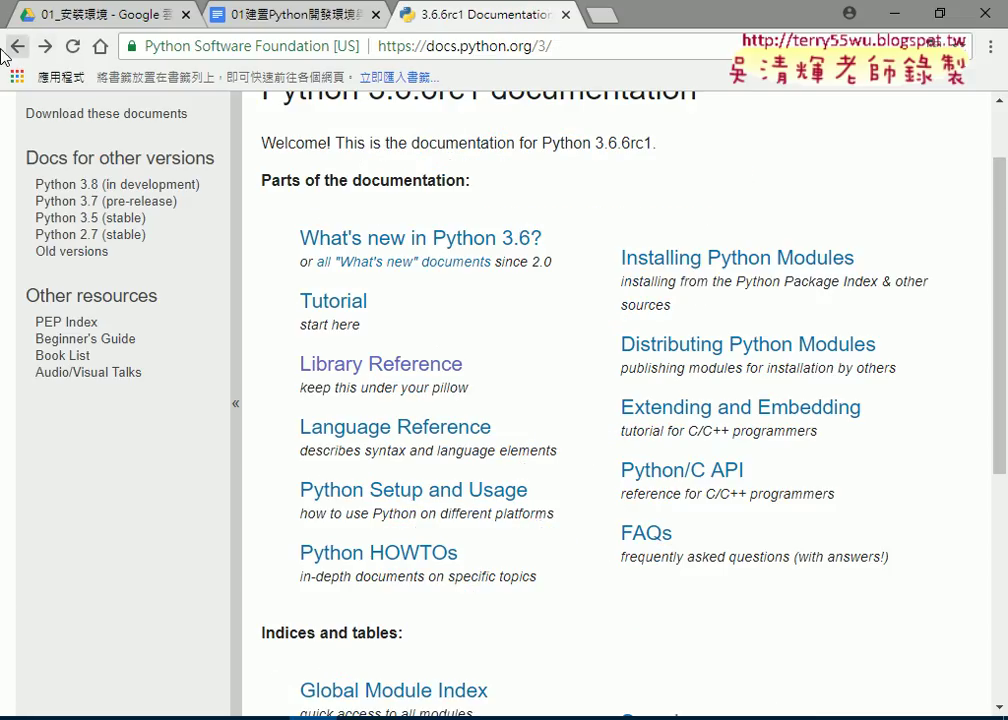
- Go back to the python.org home page, then minimize the browser to show the 公用 folder
left_click(15, 46)
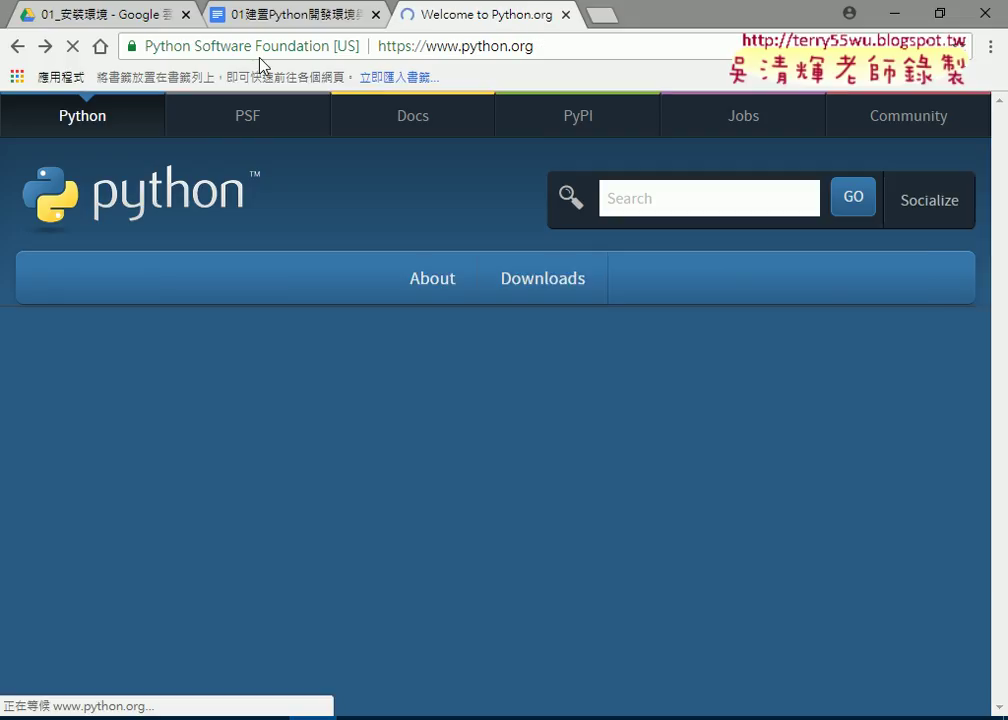
mouse_move(360, 292)
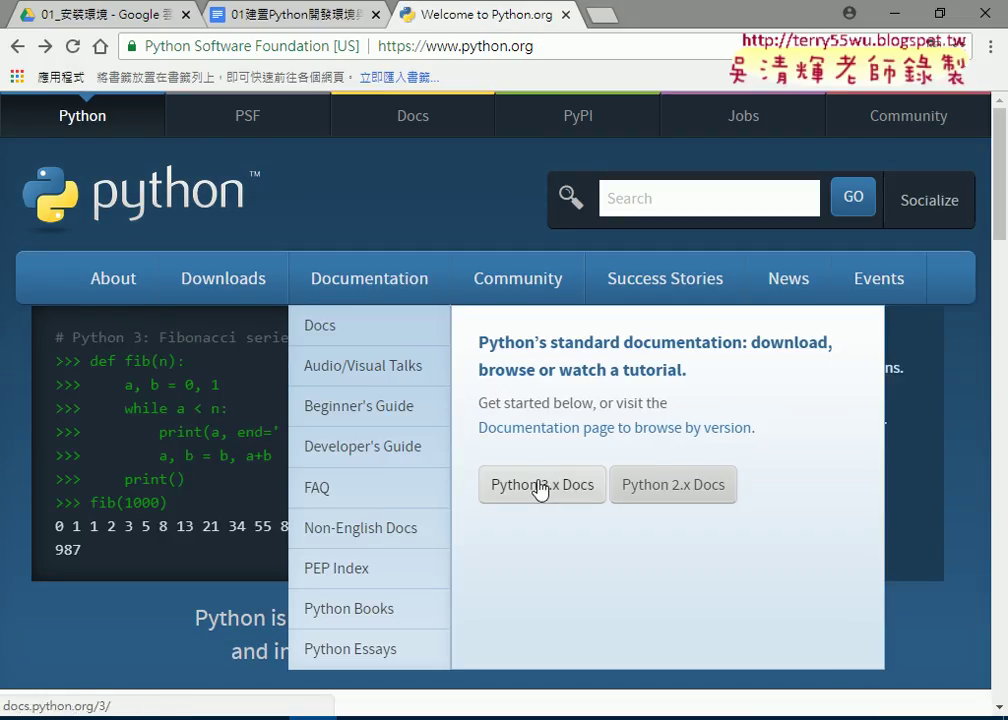
mouse_move(235, 285)
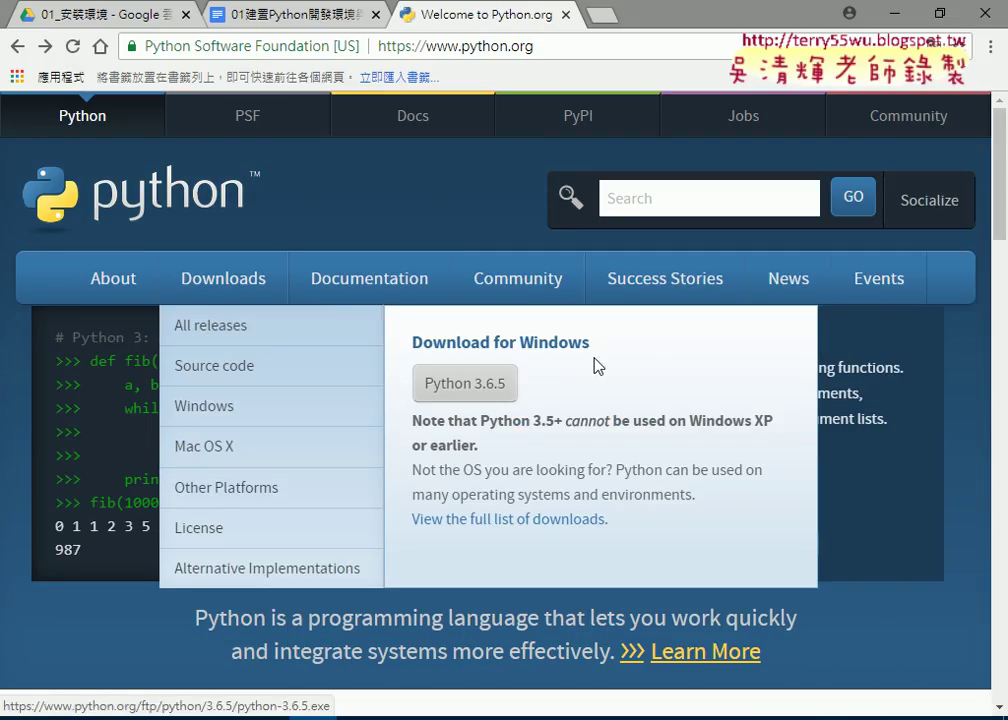
left_click(893, 14)
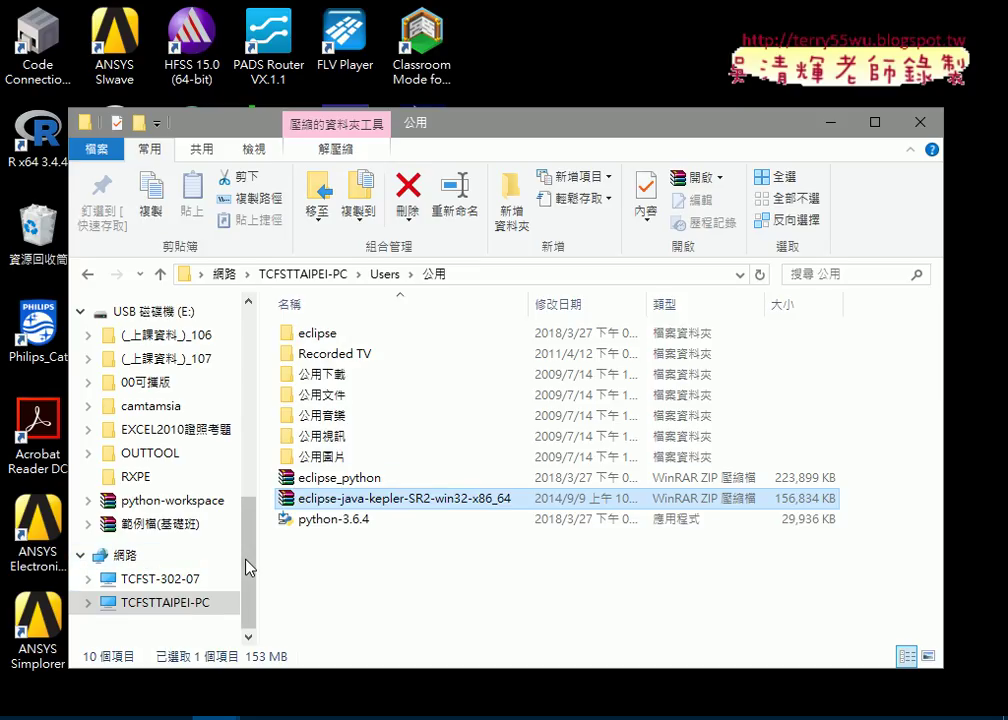
- Browse to the 公用 folder under Users on the TCFSTTAIPEI-PC network share
left_click(200, 604)
left_click(628, 333)
double_click(628, 333)
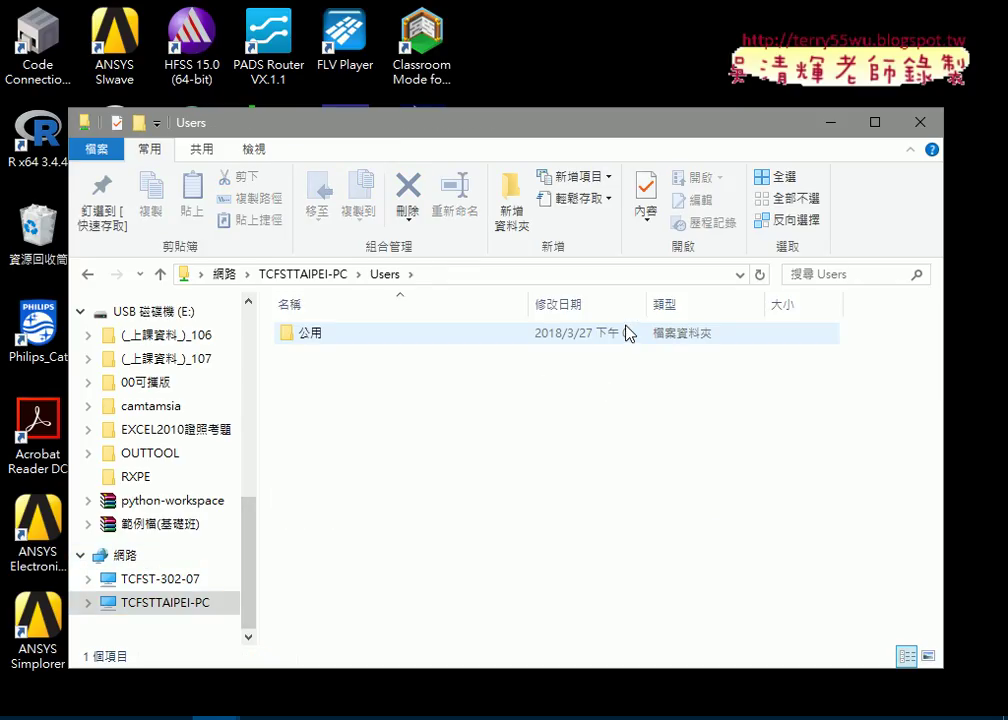
double_click(380, 336)
- Copy the python-3.6.4 installer and the eclipse-java-kepler-SR2-win32-x86_64 zip onto the desktop
left_click_drag(350, 520, 665, 68)
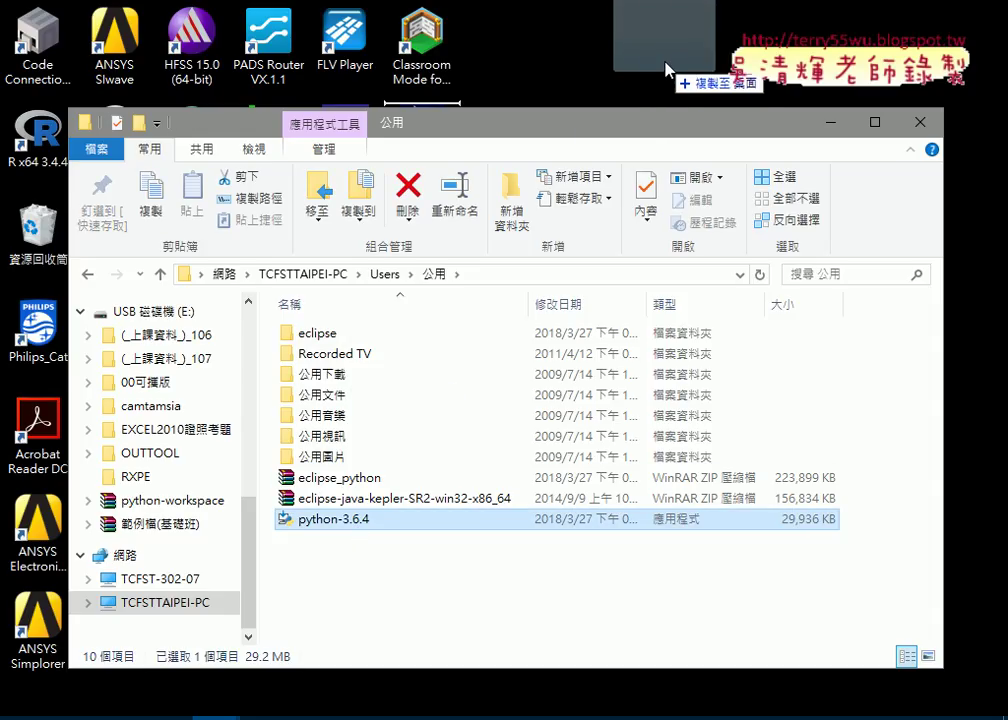
left_click_drag(665, 68, 667, 70)
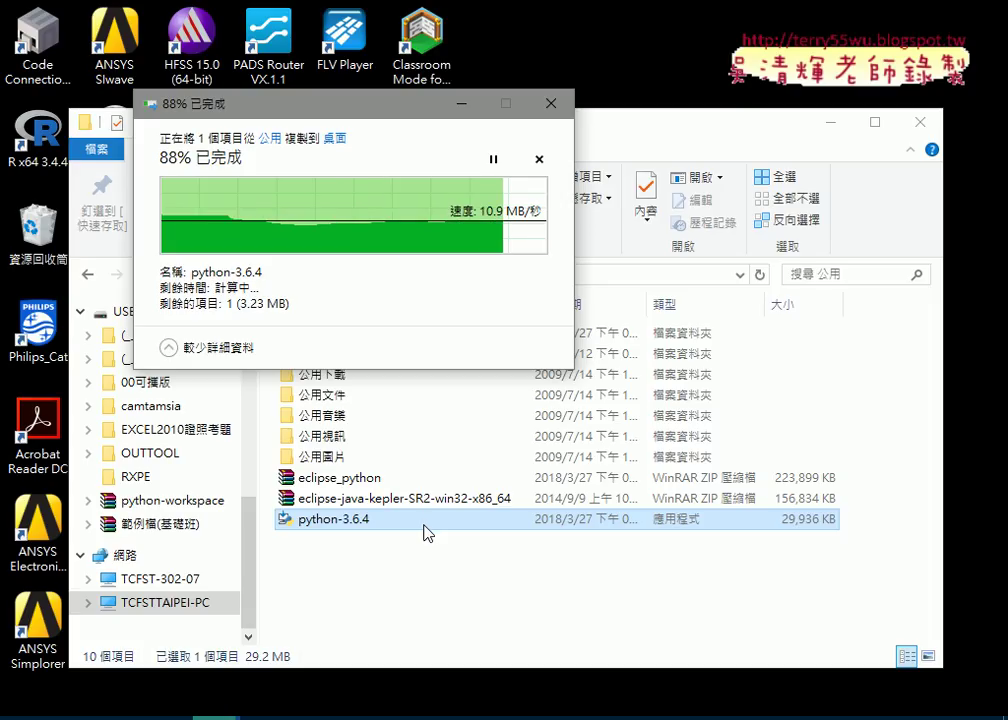
left_click(407, 500)
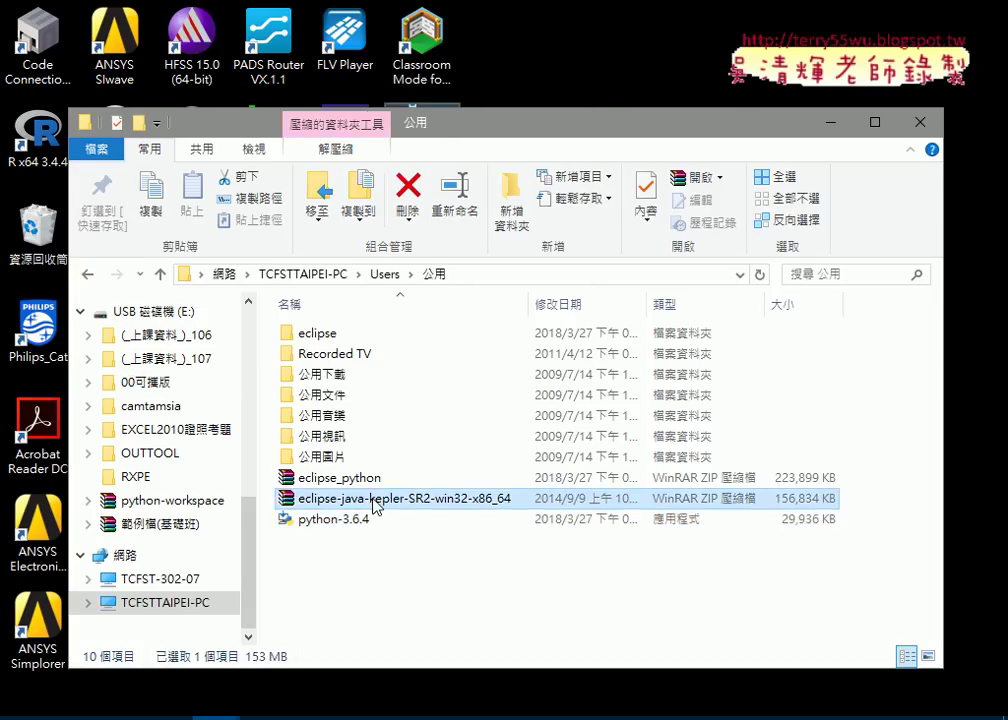
left_click_drag(373, 505, 657, 90)
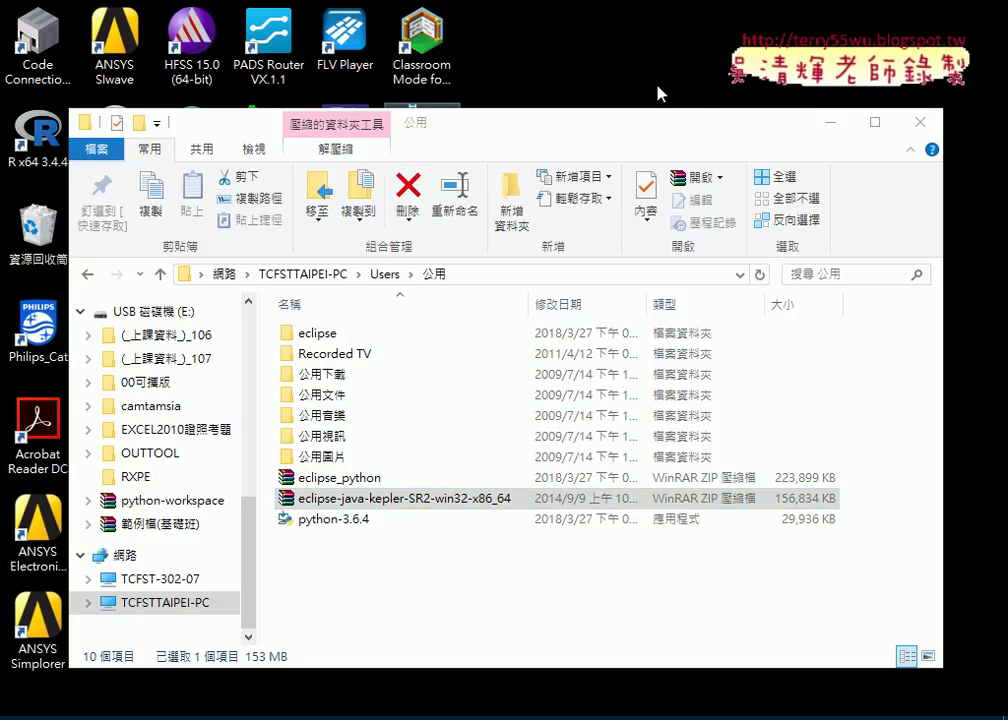
- Minimize Explorer and select both copied files on the desktop to confirm they arrived
left_click(827, 122)
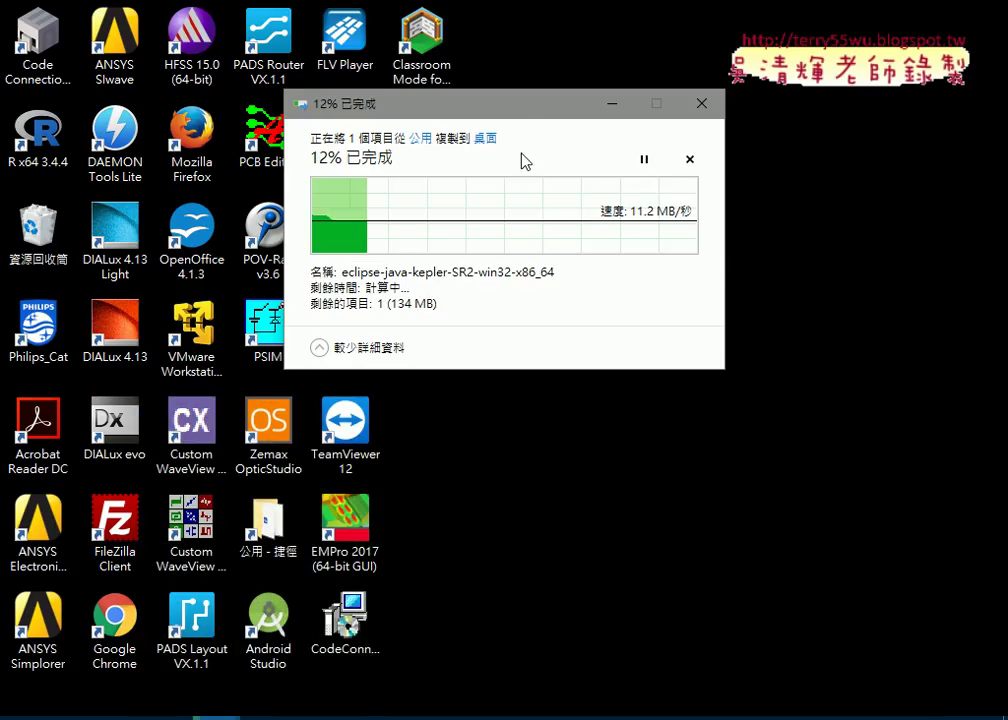
left_click_drag(285, 214, 516, 210)
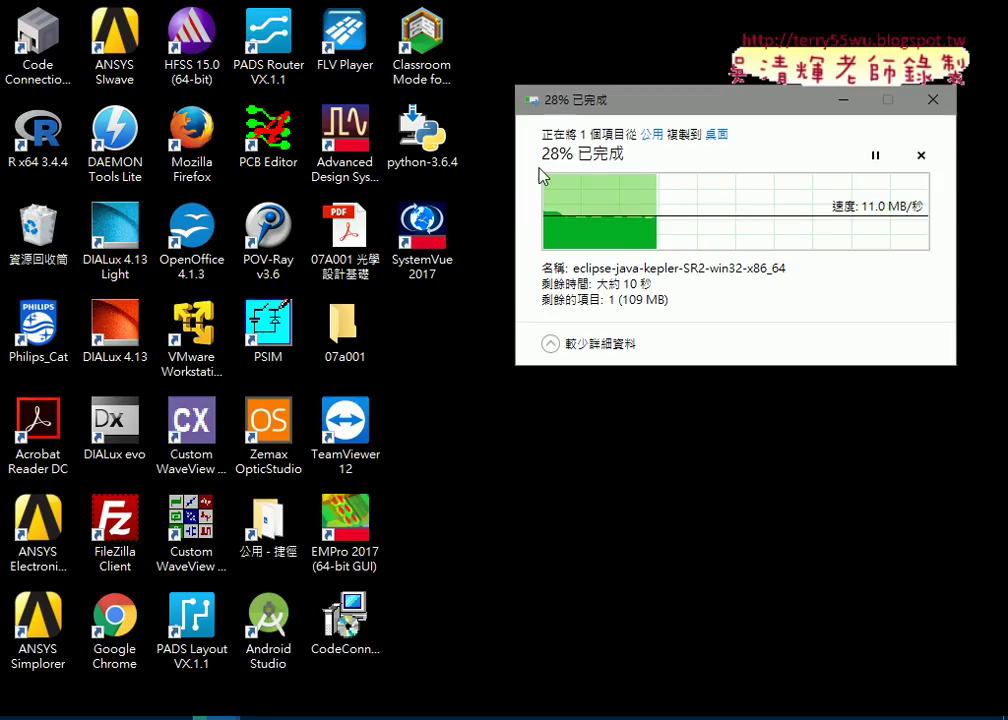
left_click(428, 141)
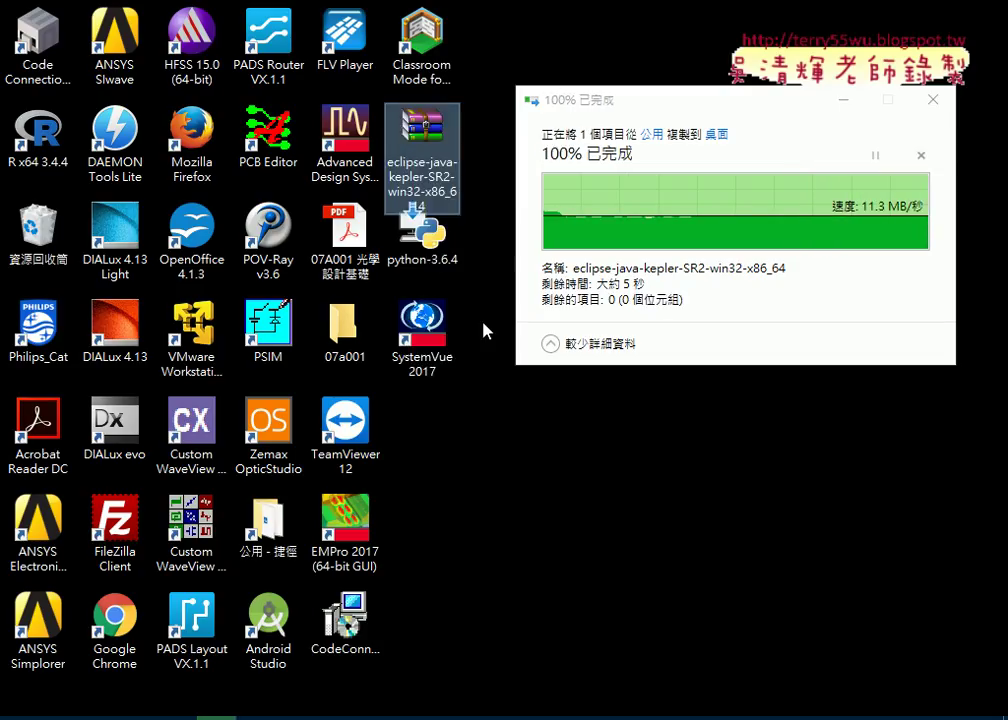
mouse_move(461, 155)
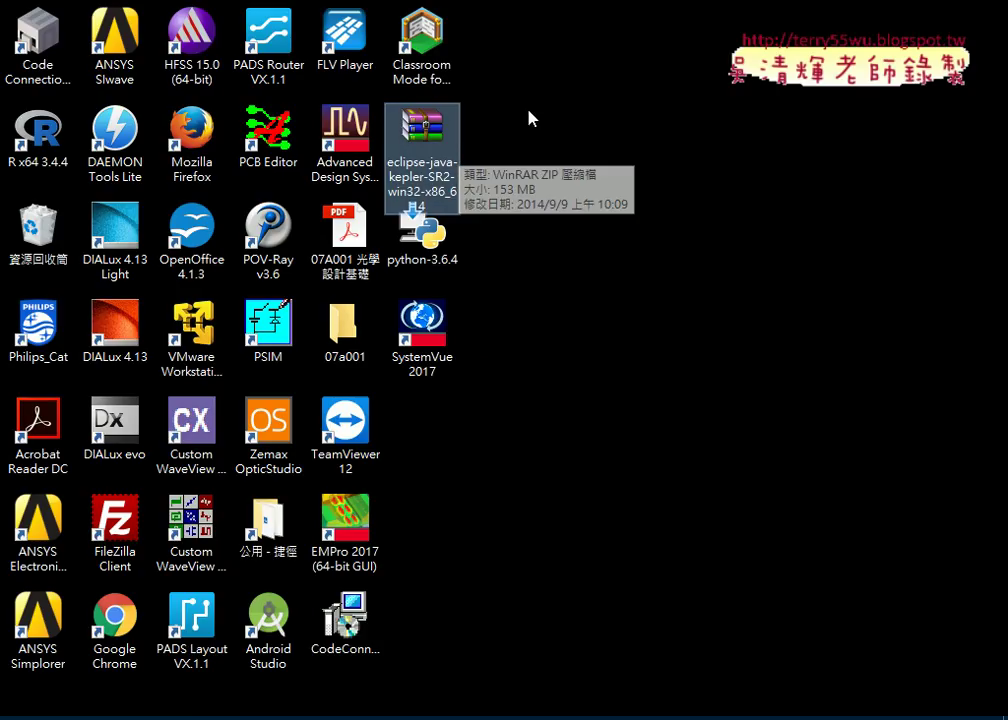
left_click_drag(524, 96, 413, 272)
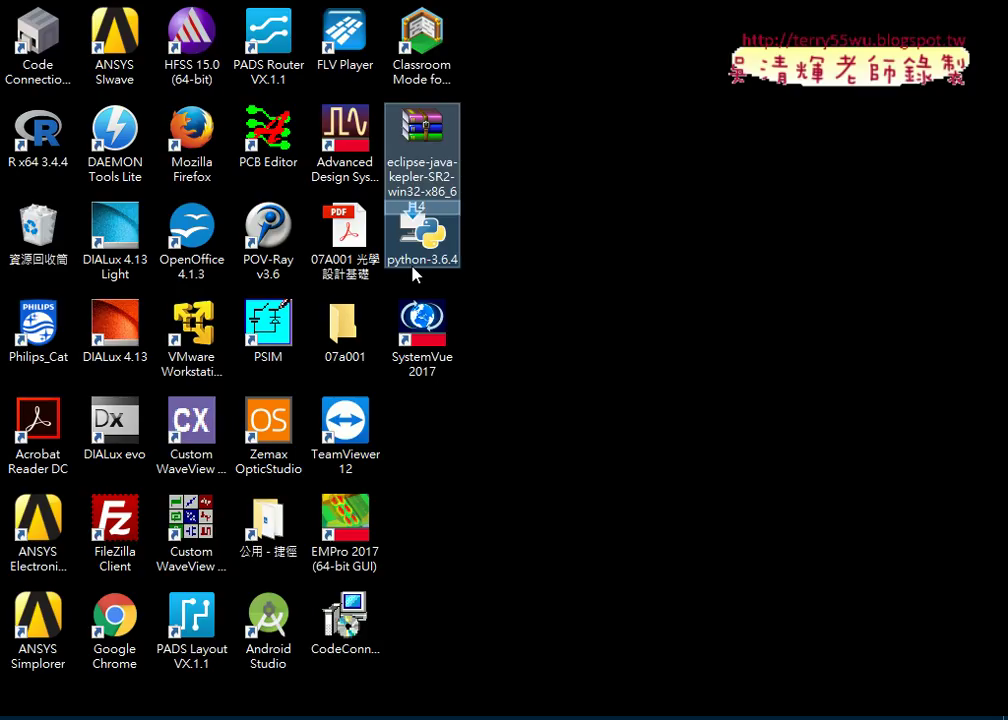